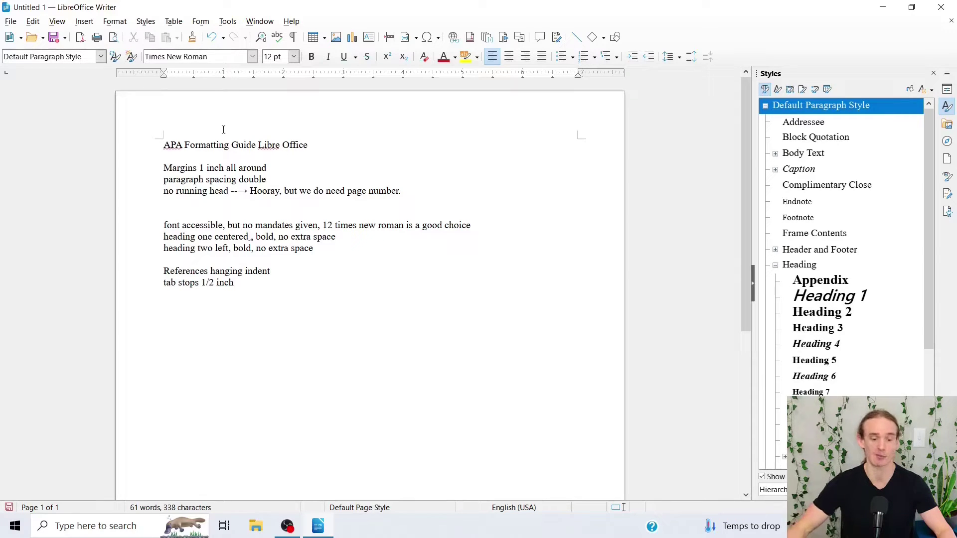
# Open the default page style settings and keep Letter as the paper size
pyautogui.click(115, 21)
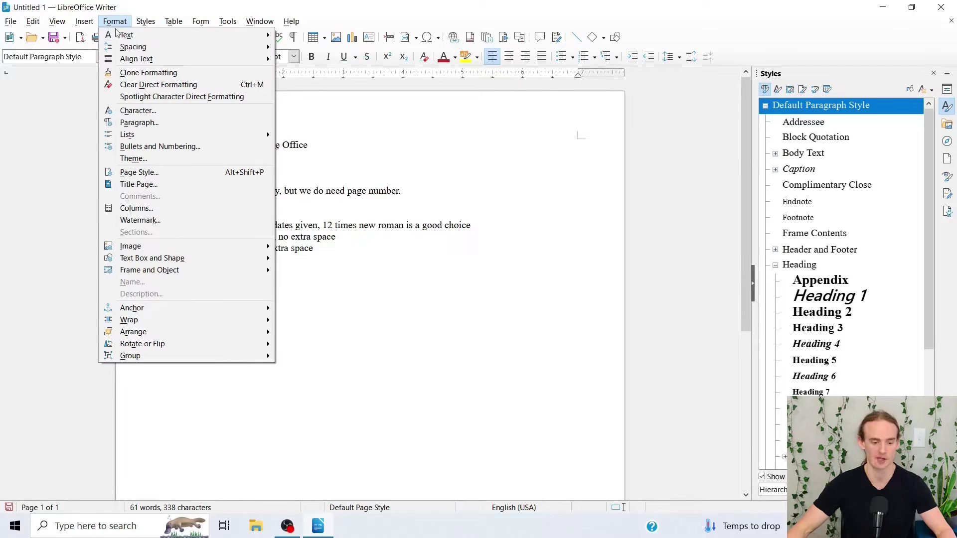
pyautogui.click(161, 174)
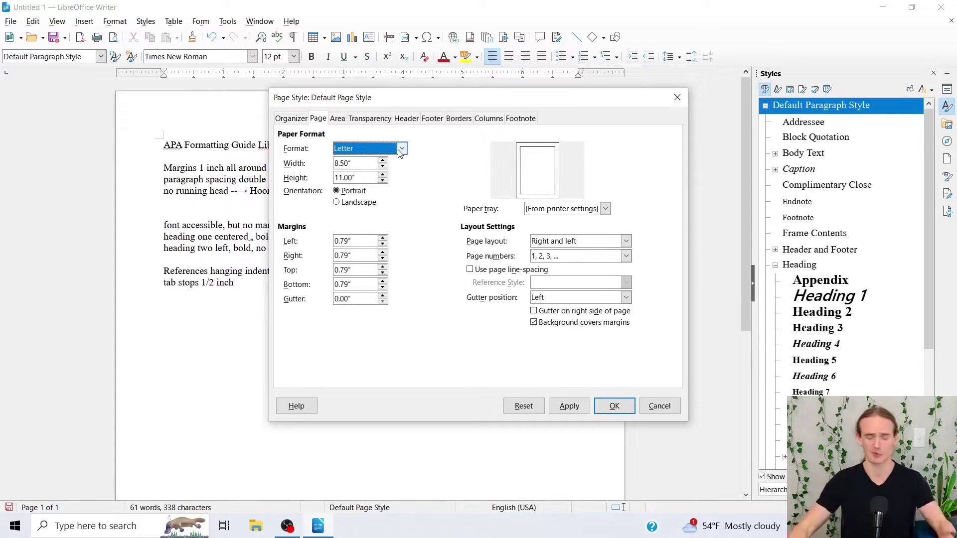
pyautogui.click(401, 150)
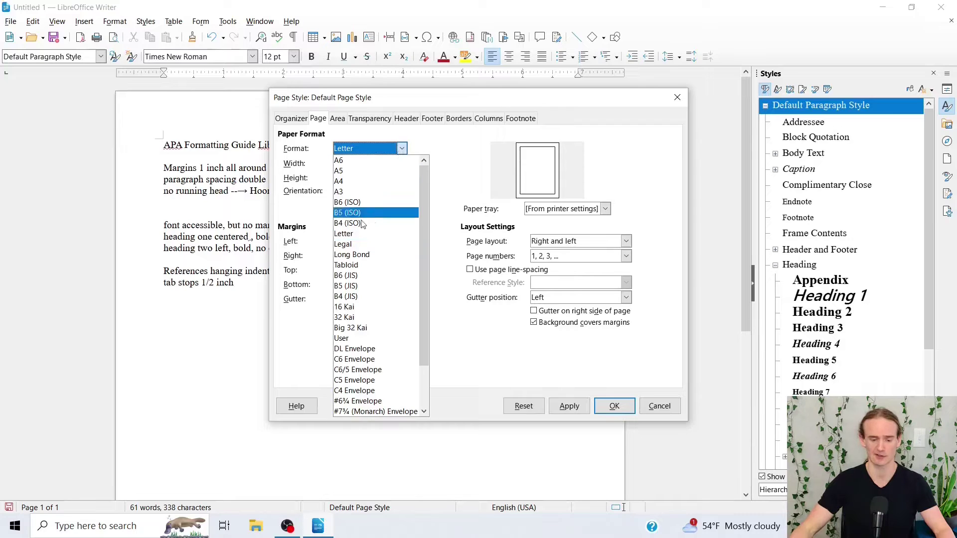
pyautogui.click(354, 234)
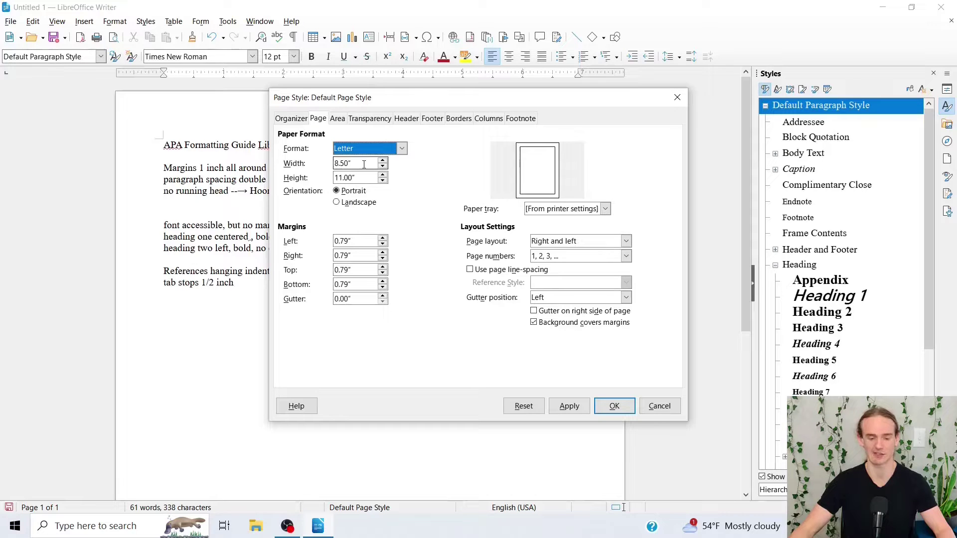
# Set the left, right, top and bottom page margins to 1 inch and apply them
pyautogui.doubleClick(343, 241)
pyautogui.tripleClick(344, 241)
pyautogui.write('1')
pyautogui.press('Tab')
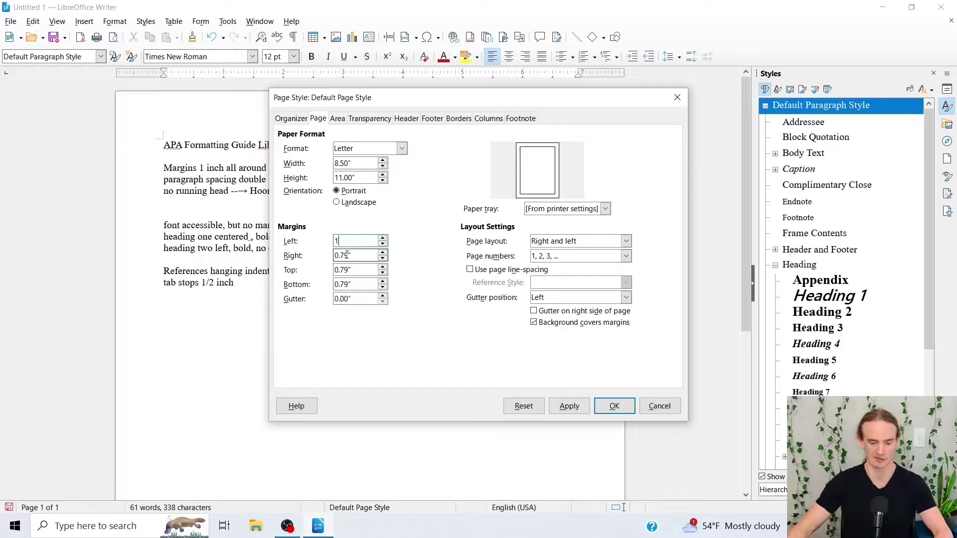
pyautogui.write('1')
pyautogui.press('Tab')
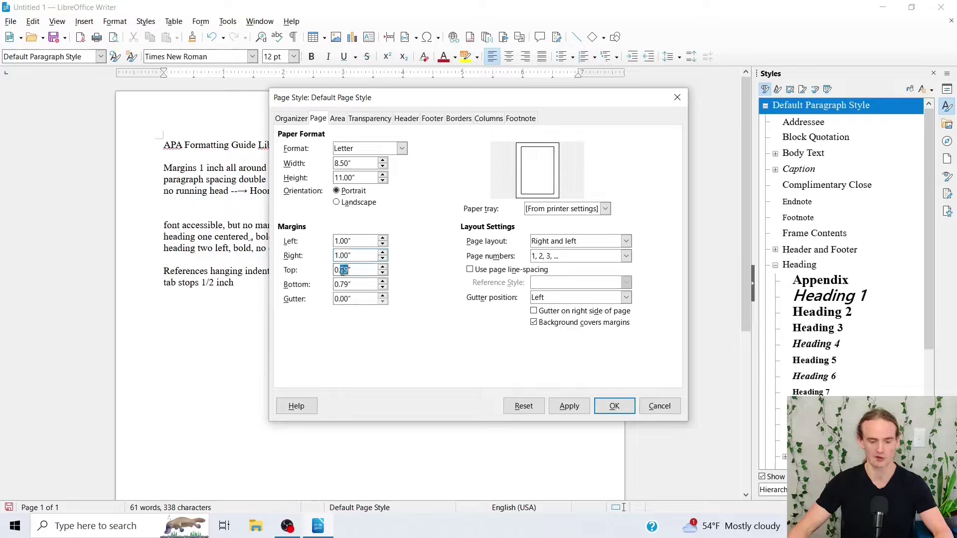
pyautogui.write('1')
pyautogui.press('Tab')
pyautogui.write('1')
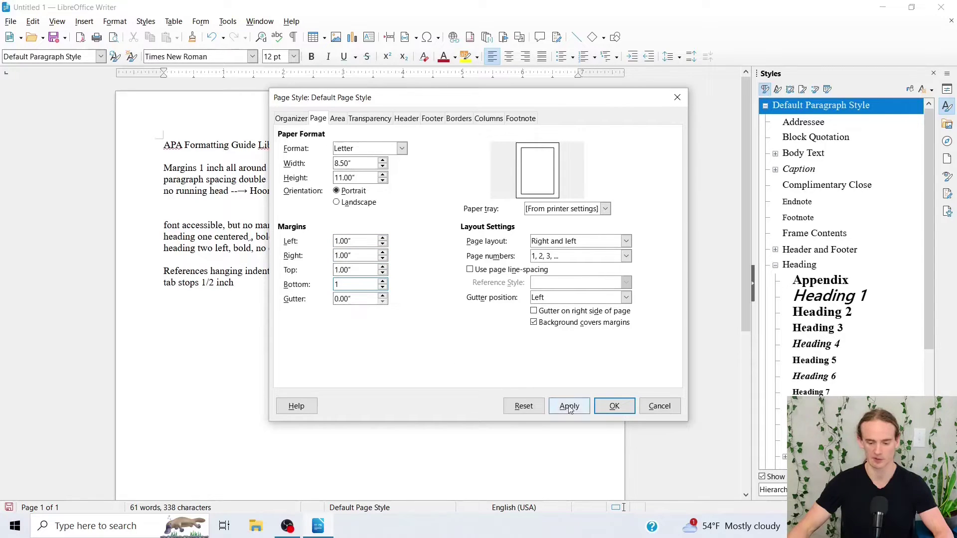
pyautogui.click(613, 405)
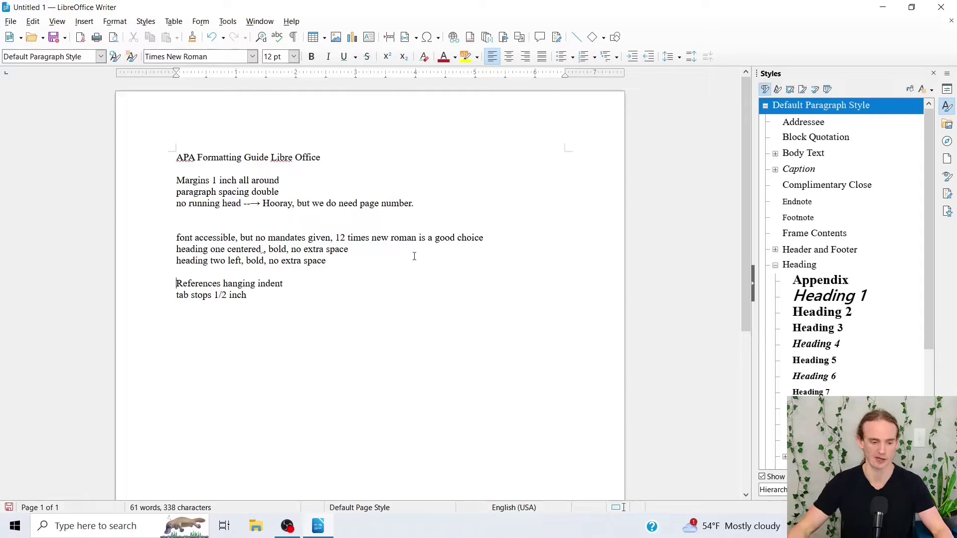
# Change the Default Paragraph Style's line spacing to Double
pyautogui.click(142, 23)
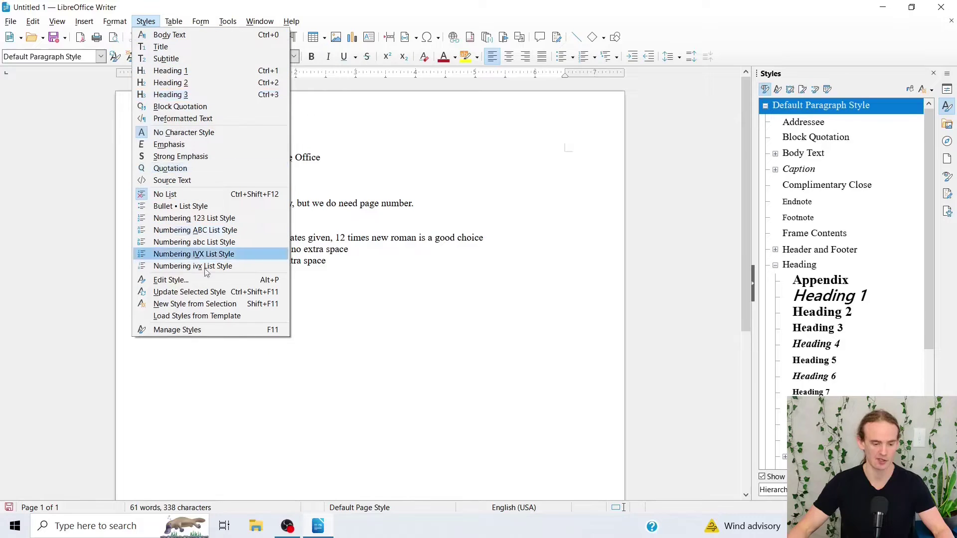
pyautogui.click(210, 332)
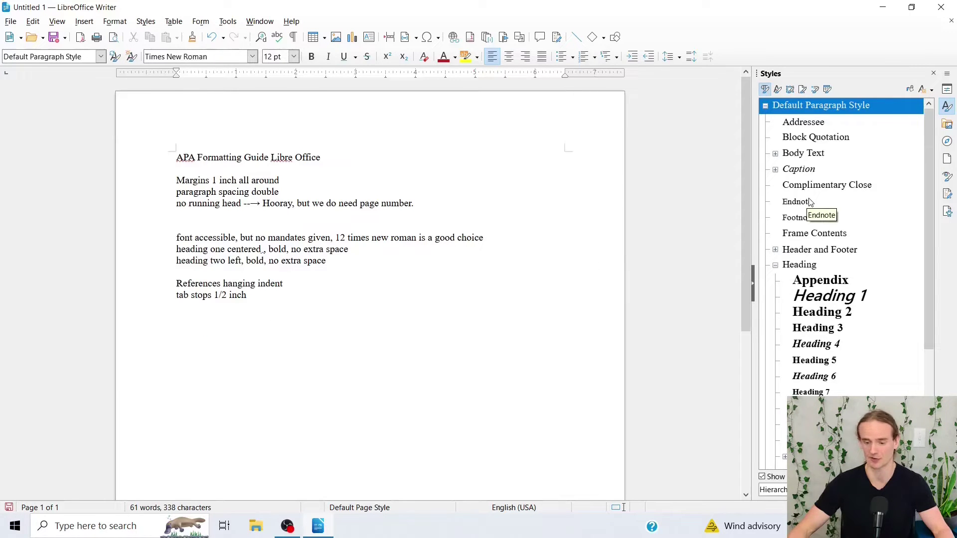
pyautogui.rightClick(802, 110)
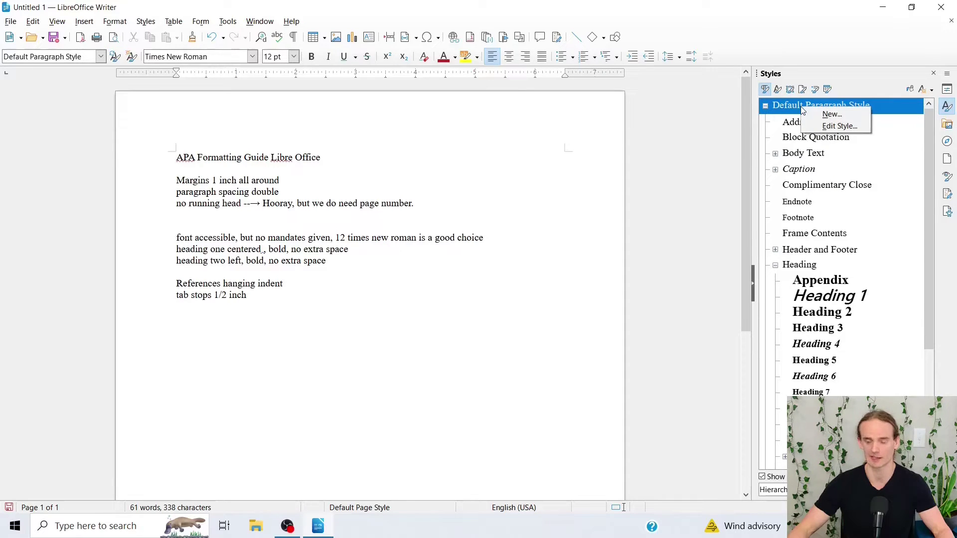
pyautogui.click(821, 129)
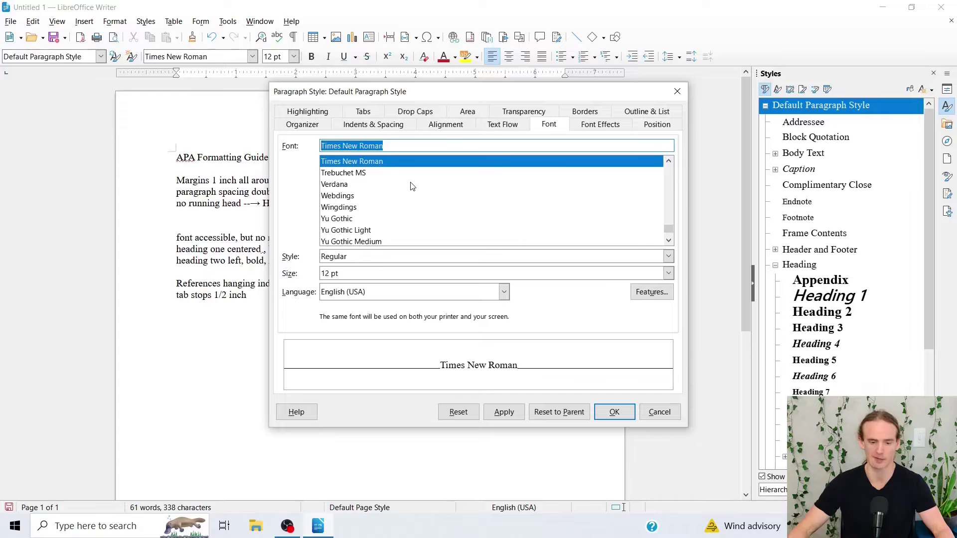
pyautogui.click(374, 128)
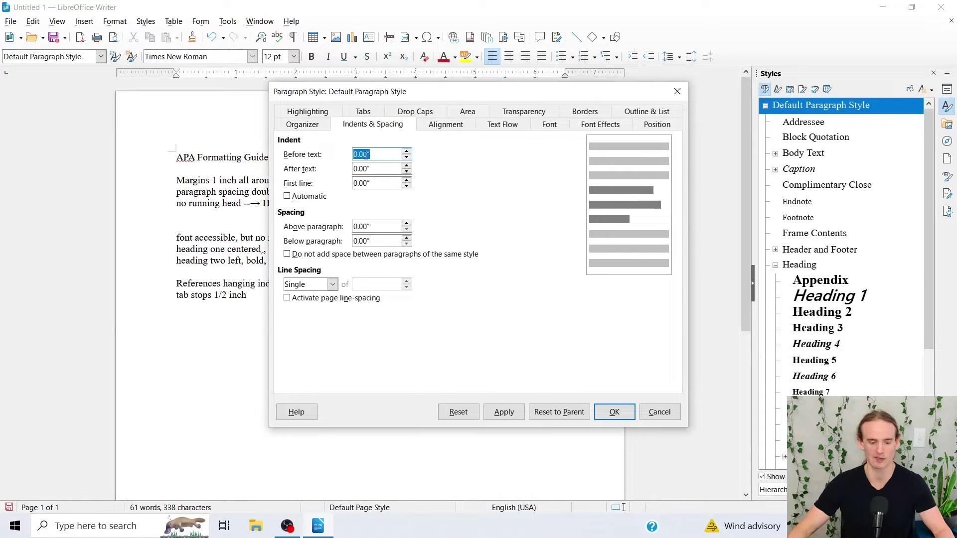
pyautogui.click(330, 285)
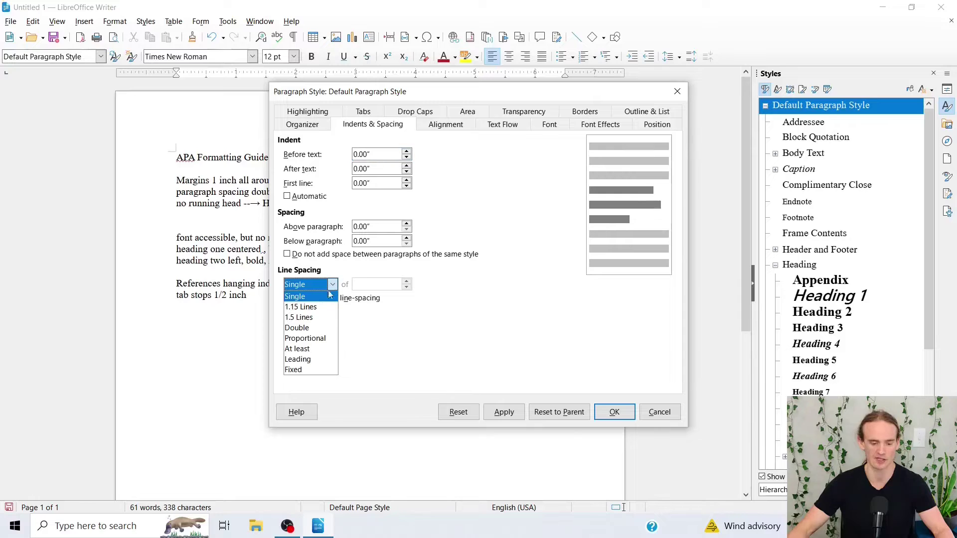
pyautogui.click(306, 327)
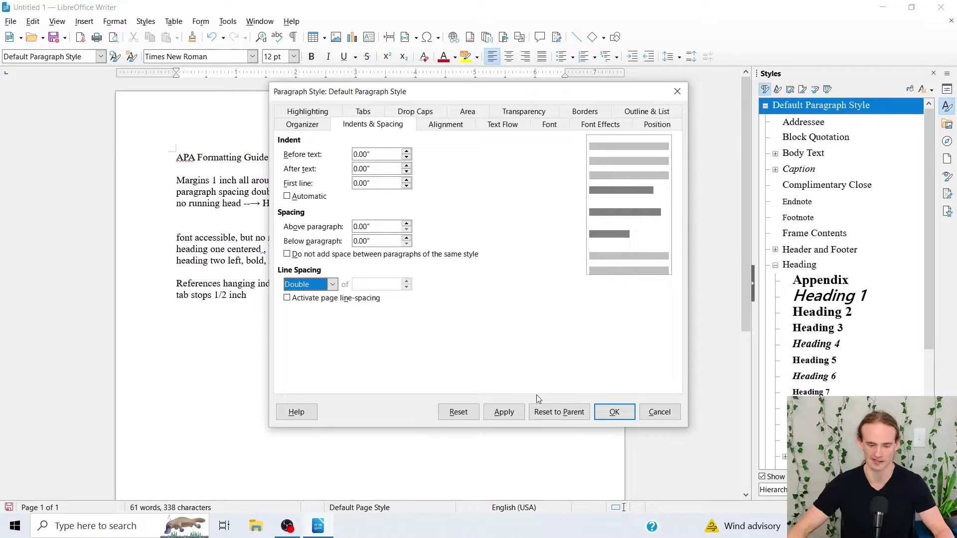
pyautogui.click(614, 413)
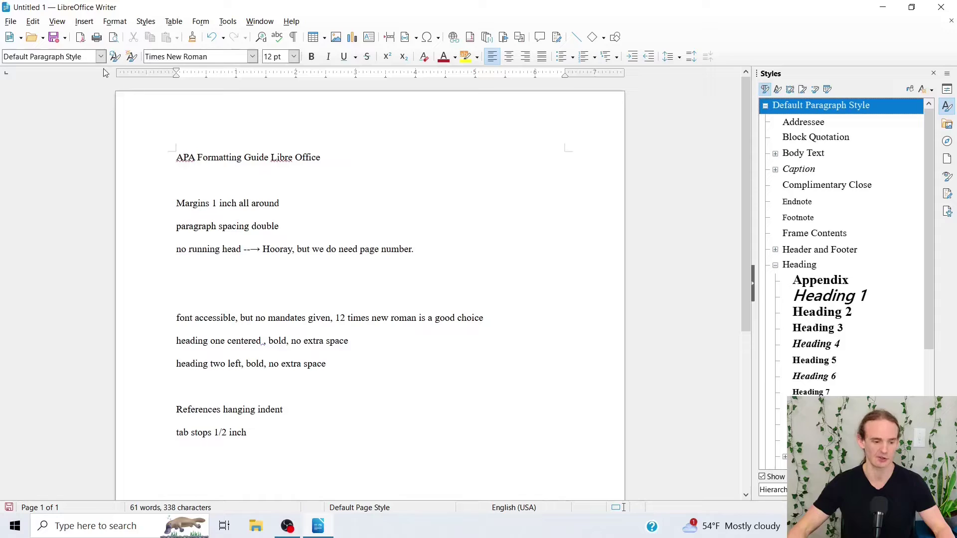
# Add a header to the Default Page Style
pyautogui.click(83, 22)
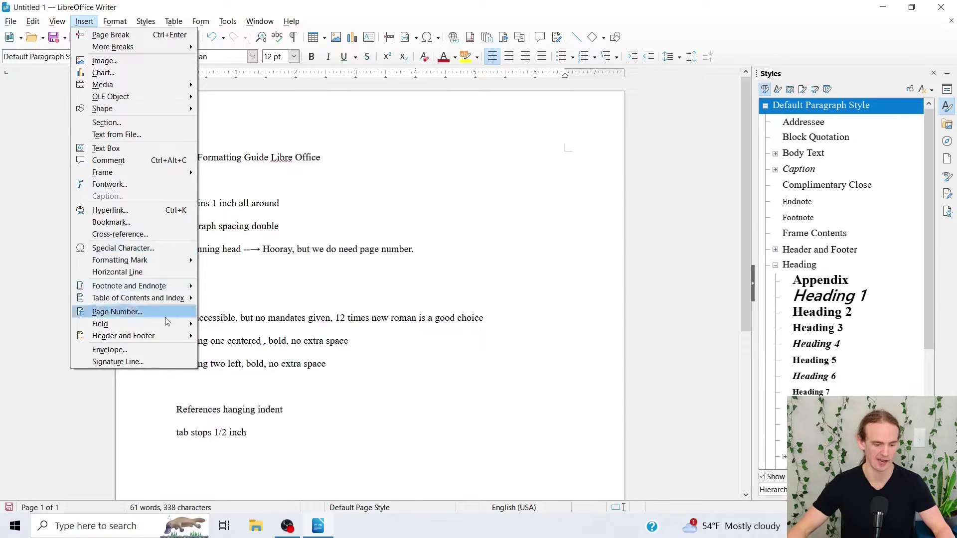
pyautogui.moveTo(167, 336)
pyautogui.moveTo(251, 339)
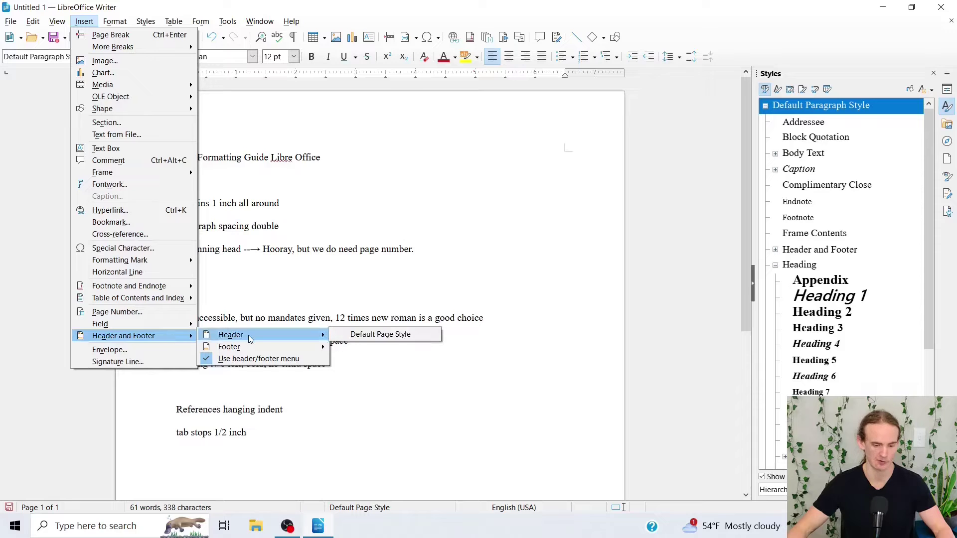
pyautogui.click(418, 338)
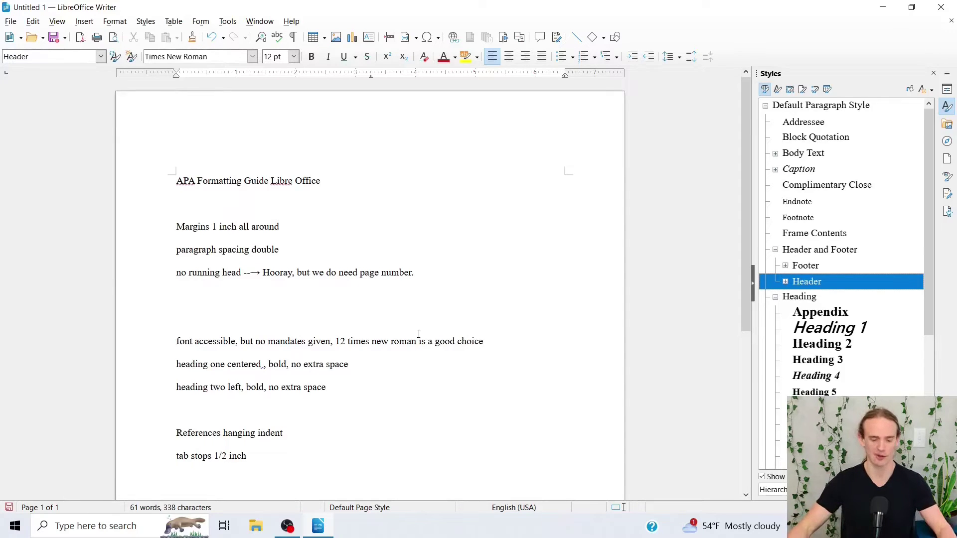
# Insert a page number field into the header
pyautogui.click(329, 142)
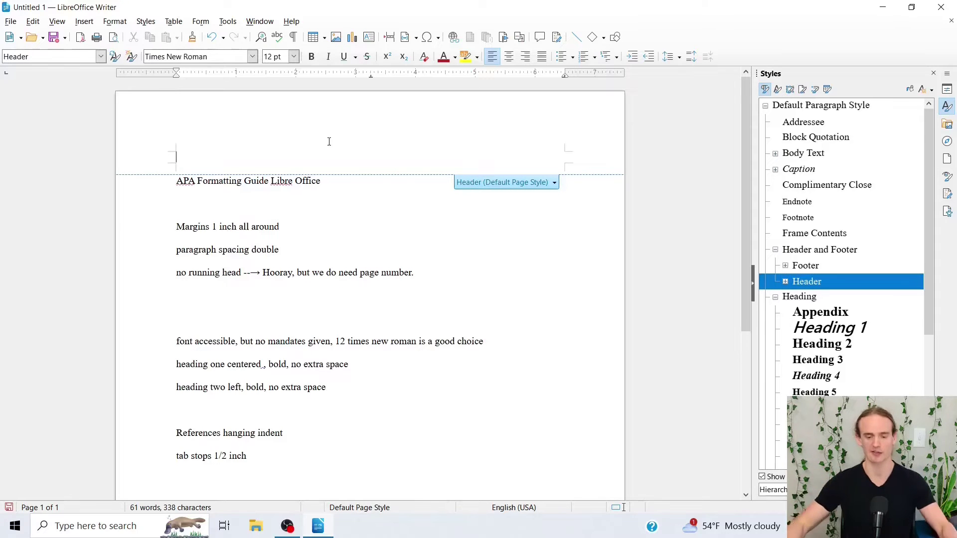
pyautogui.click(555, 184)
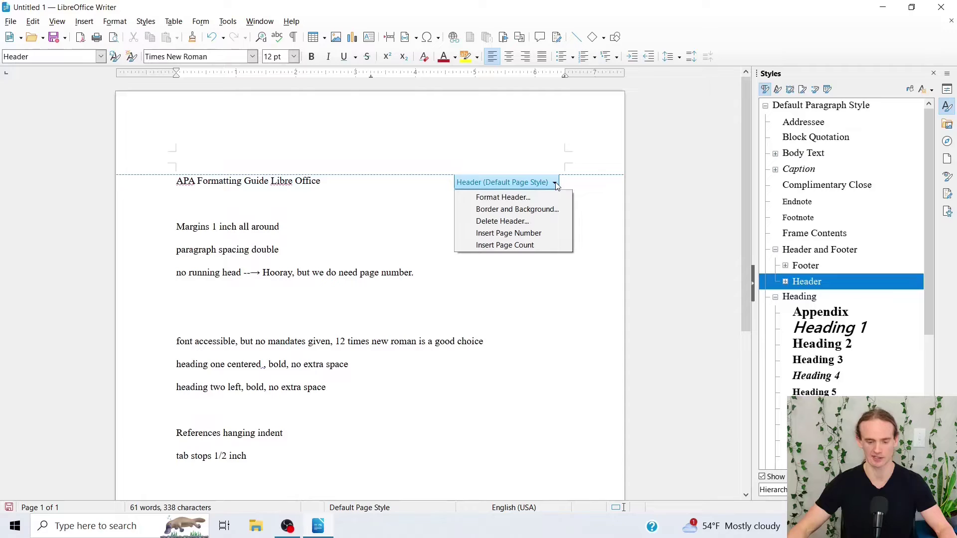
pyautogui.click(534, 234)
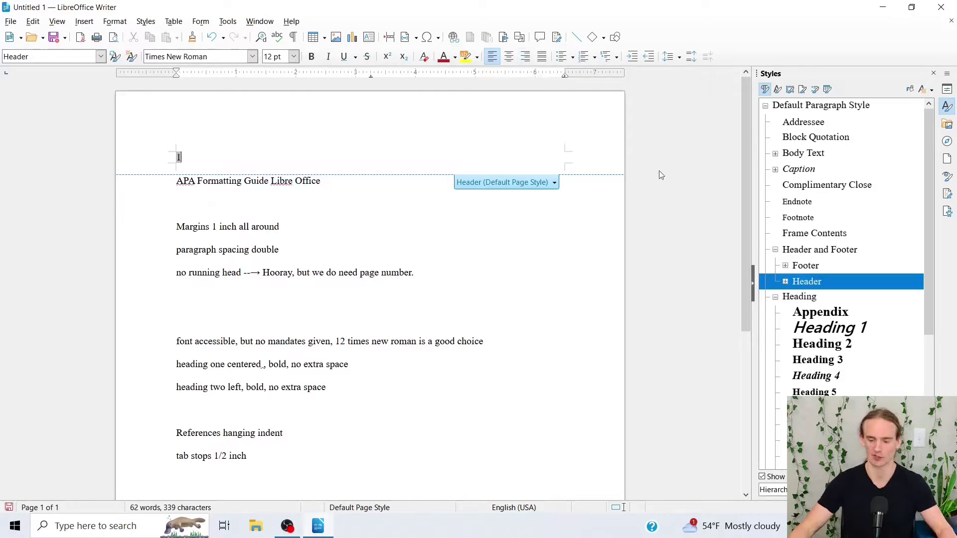
pyautogui.click(785, 282)
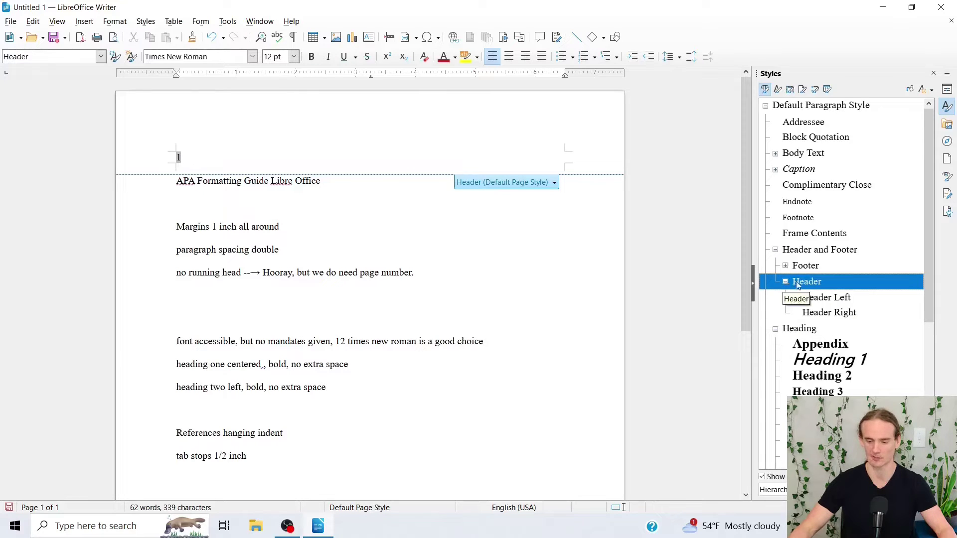
# Apply the Header Right style to the header's page number so it sits flush right
pyautogui.doubleClick(816, 314)
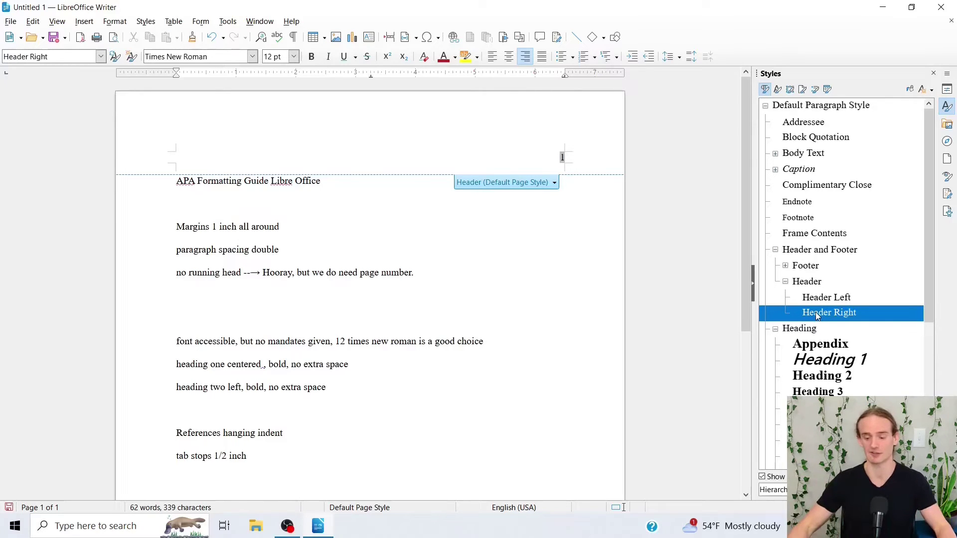
pyautogui.rightClick(815, 315)
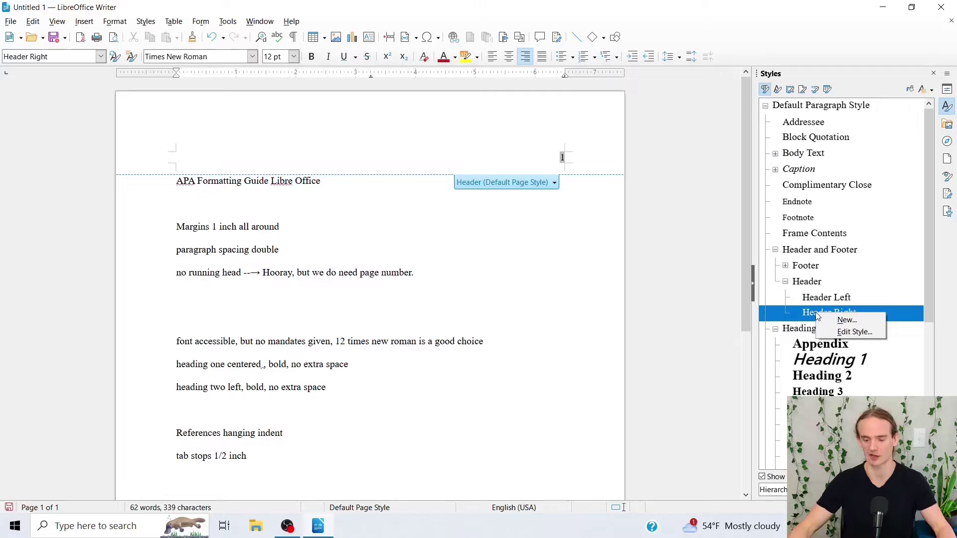
# Check that the Header Right style uses Times New Roman 12 pt, then bring up Tools > Options
pyautogui.click(835, 332)
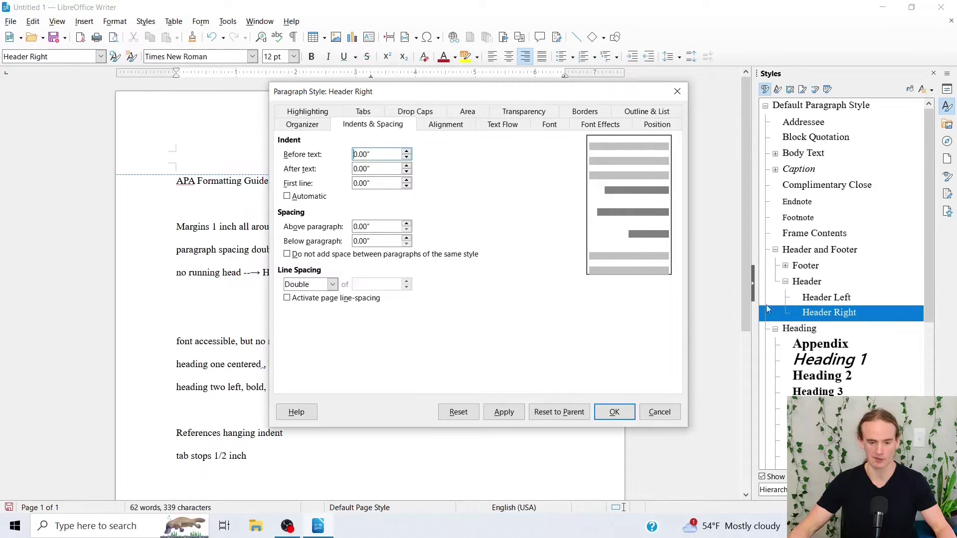
pyautogui.click(548, 127)
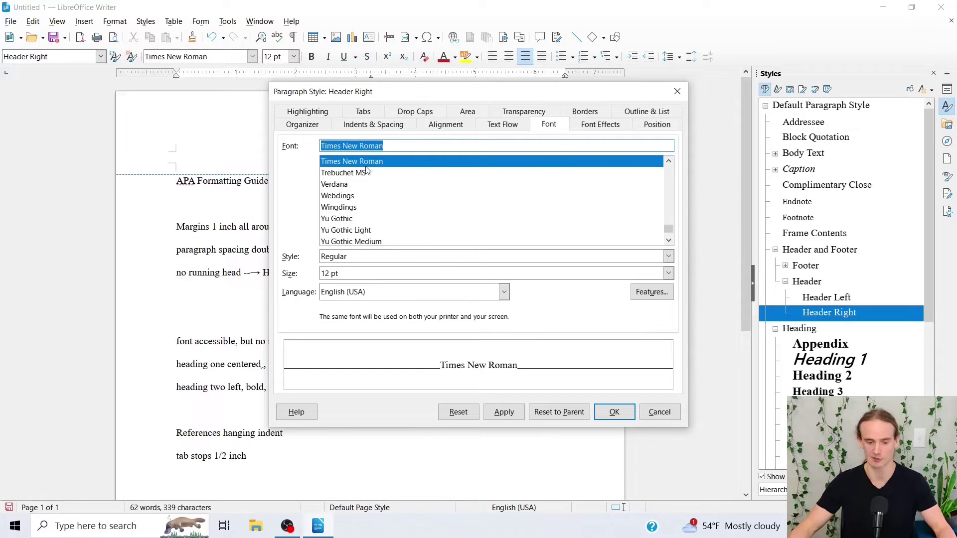
pyautogui.click(607, 416)
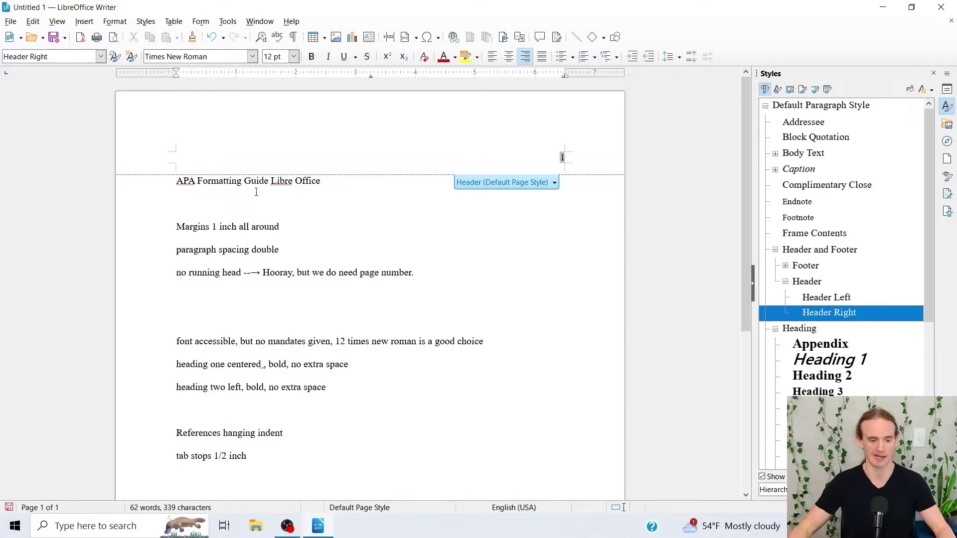
pyautogui.click(227, 21)
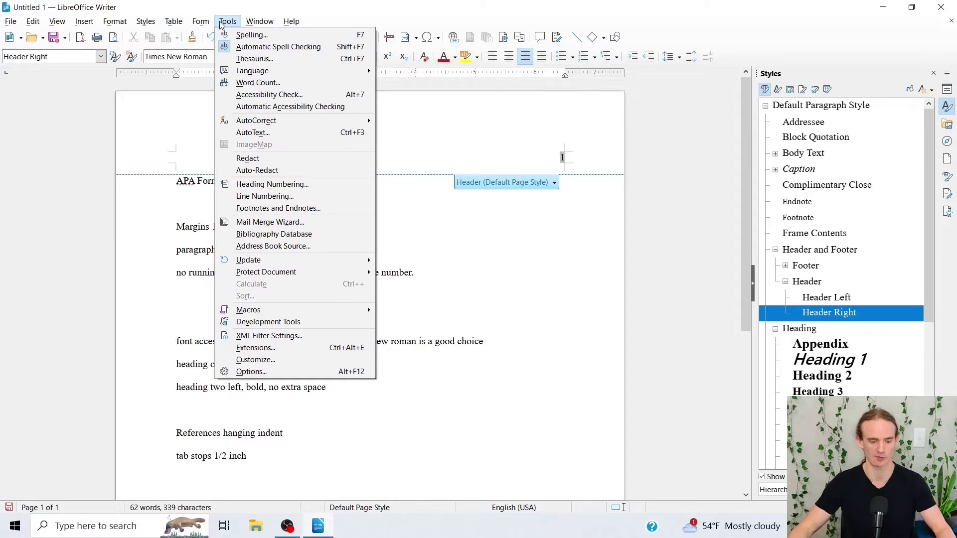
pyautogui.click(282, 374)
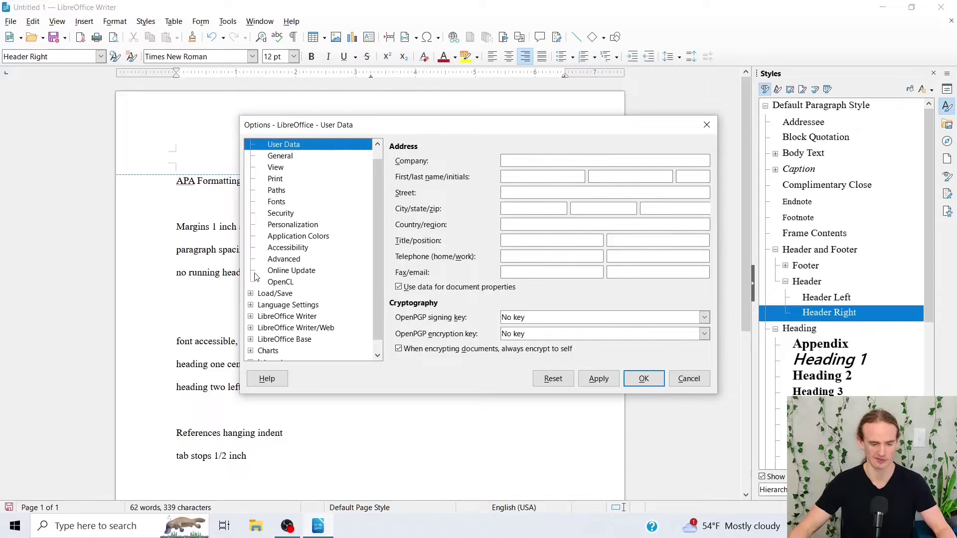
# View Writer's Basic Fonts (Western), all set to Times New Roman 12 pt
pyautogui.click(250, 317)
pyautogui.scroll(-1, 288, 303)
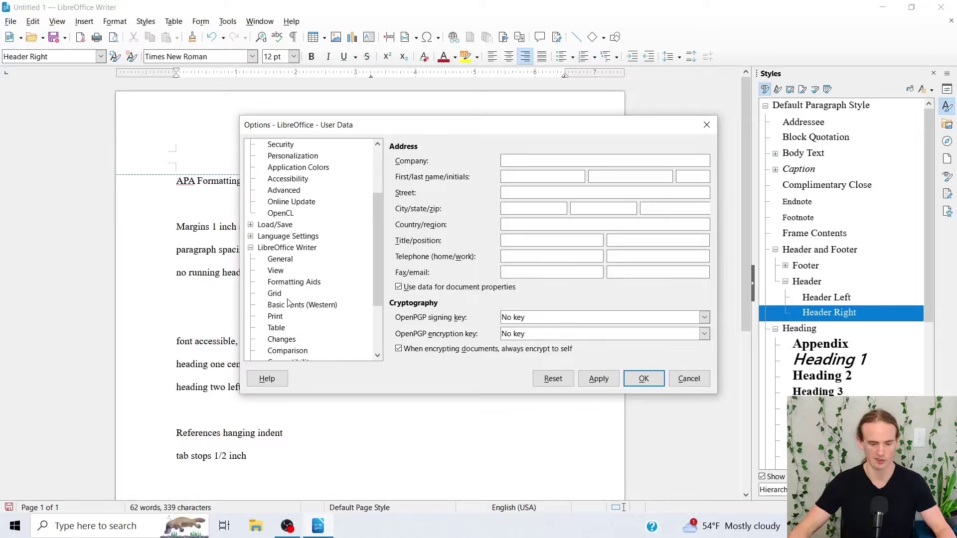
pyautogui.click(288, 306)
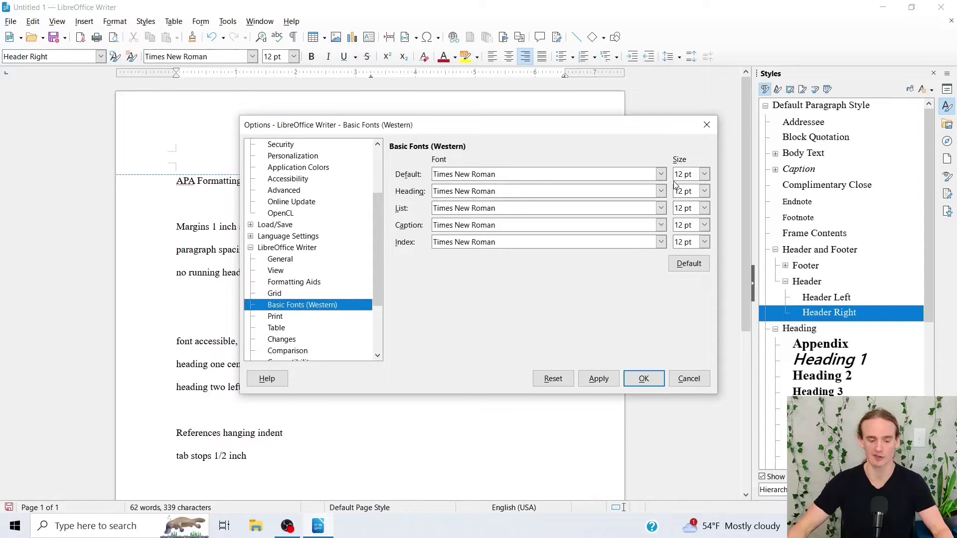
pyautogui.click(289, 264)
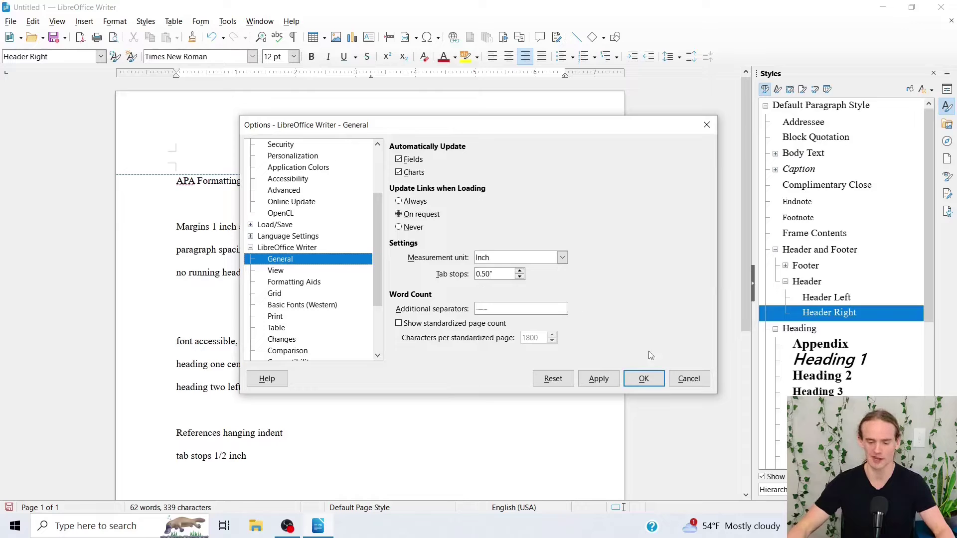
# Accept the Options settings and close the dialog with OK
pyautogui.click(653, 380)
# Scroll down and select the 'heading one centered, bold, no extra space' line
pyautogui.scroll(-1, 351, 320)
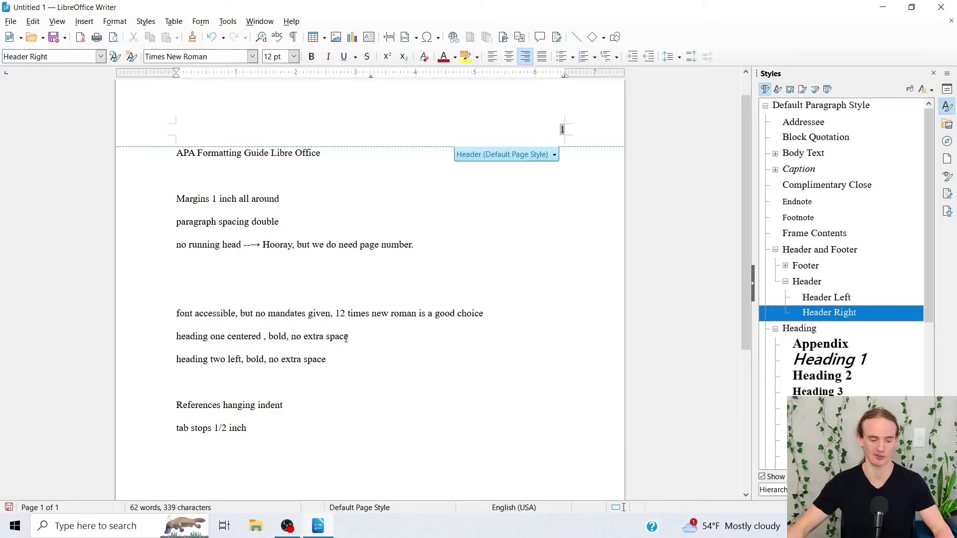
pyautogui.moveTo(349, 336)
pyautogui.mouseDown()
pyautogui.moveTo(173, 345)
pyautogui.moveTo(171, 335)
pyautogui.mouseUp()
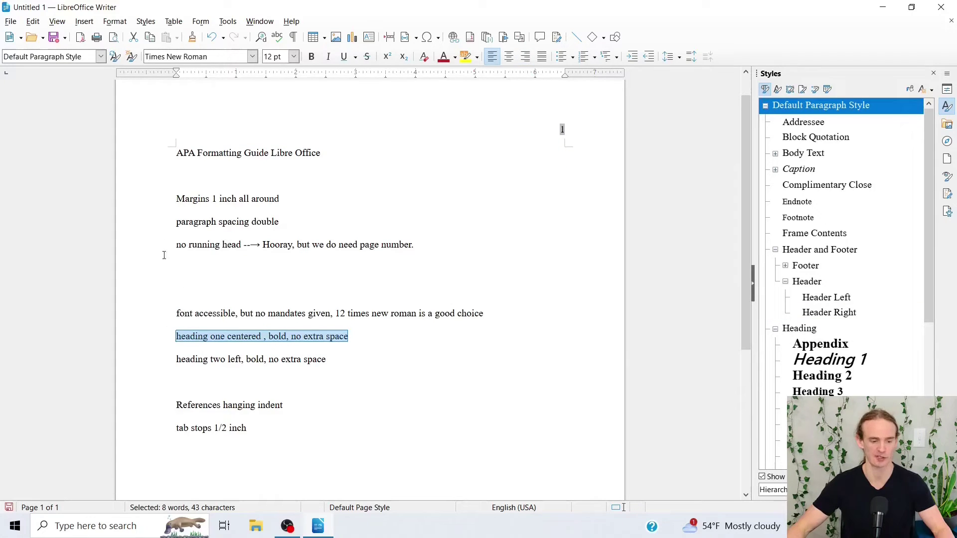
# Apply the Heading 1 paragraph style to the selected heading line
pyautogui.click(101, 56)
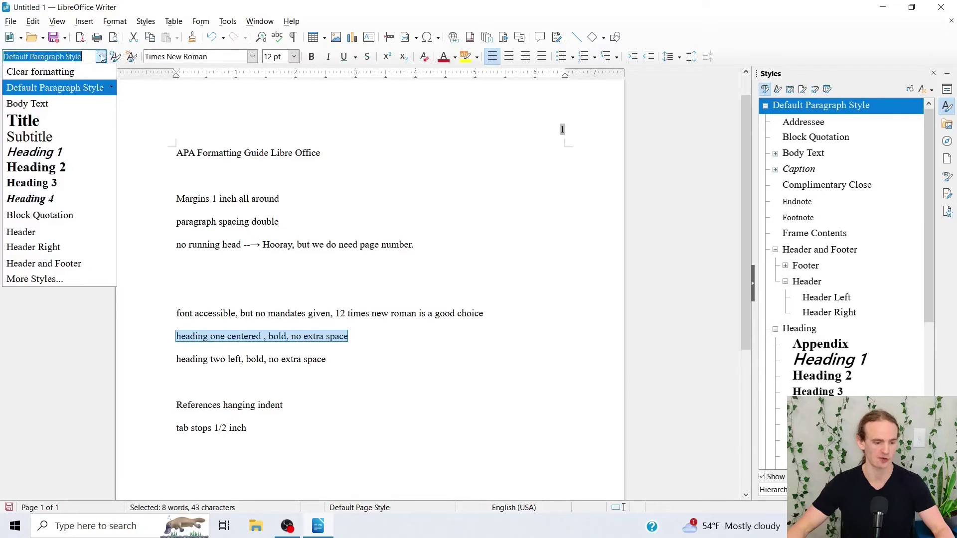
pyautogui.click(49, 152)
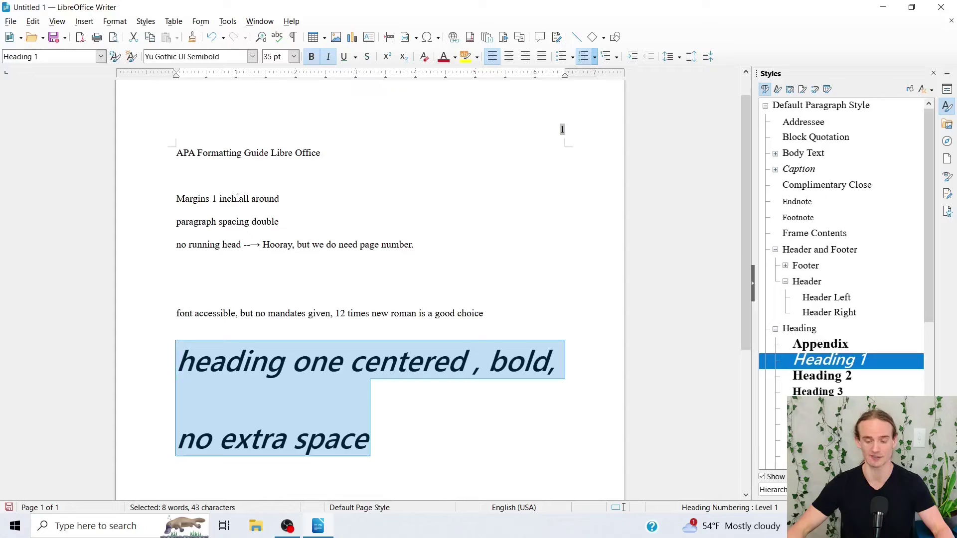
# Set the Heading 1 style's font to Times New Roman, Bold, 12 pt
pyautogui.rightClick(829, 363)
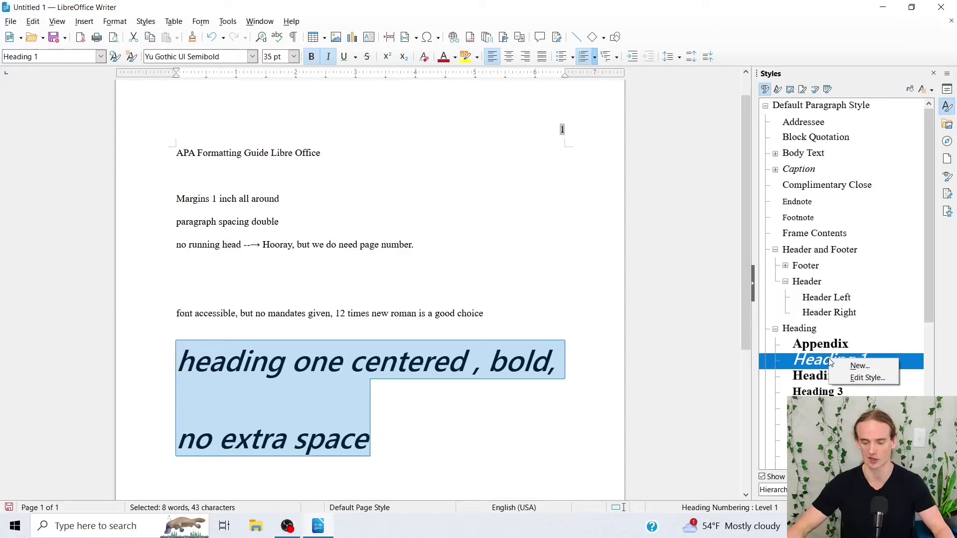
pyautogui.click(854, 380)
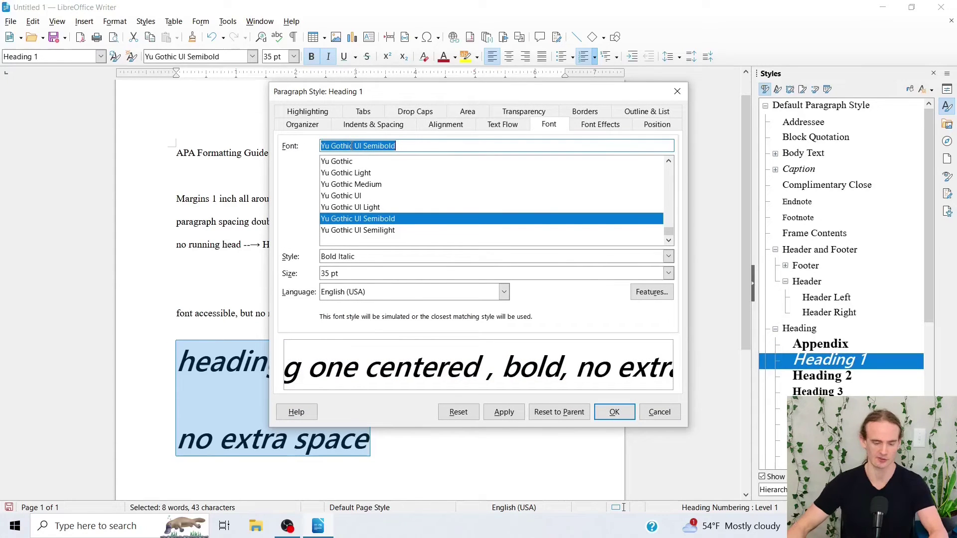
pyautogui.write('Tiem')
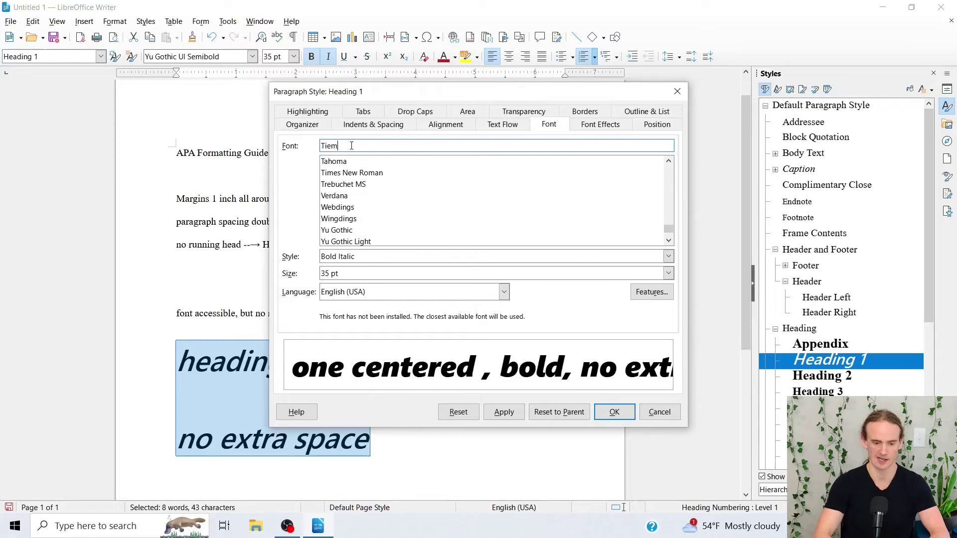
pyautogui.press('BackSpace')
pyautogui.press('BackSpace')
pyautogui.write('mes New Roman')
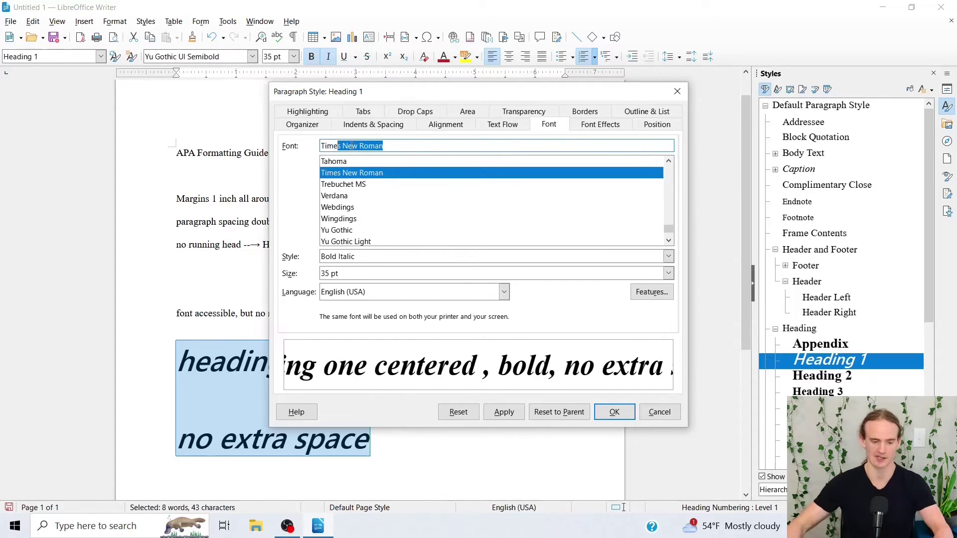
pyautogui.click(358, 174)
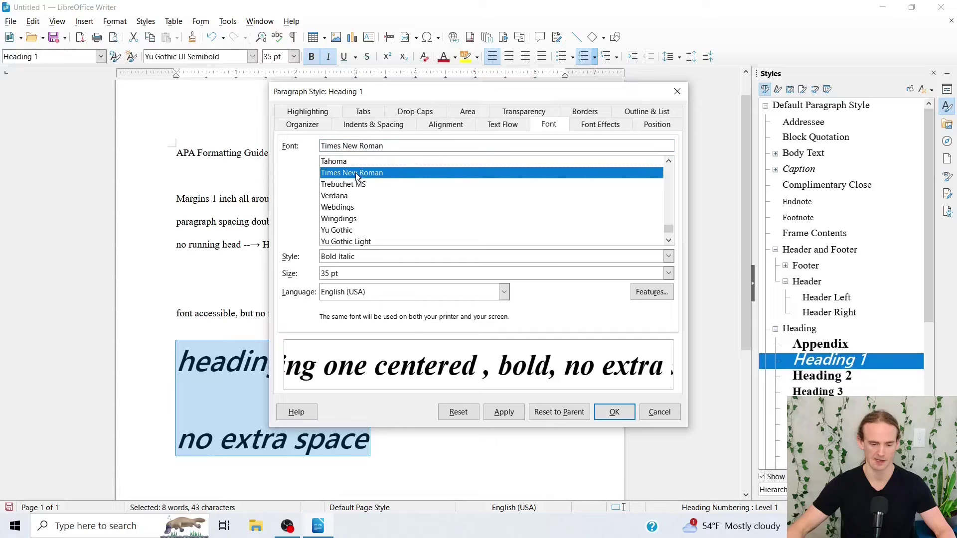
pyautogui.tripleClick(336, 275)
pyautogui.write('12')
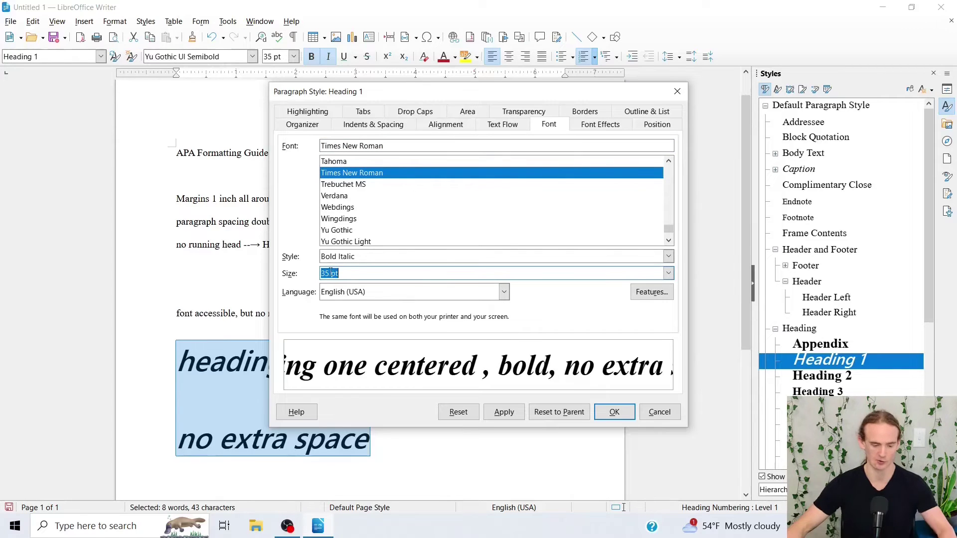
pyautogui.hotkey('shift', 'Tab')
pyautogui.click(398, 260)
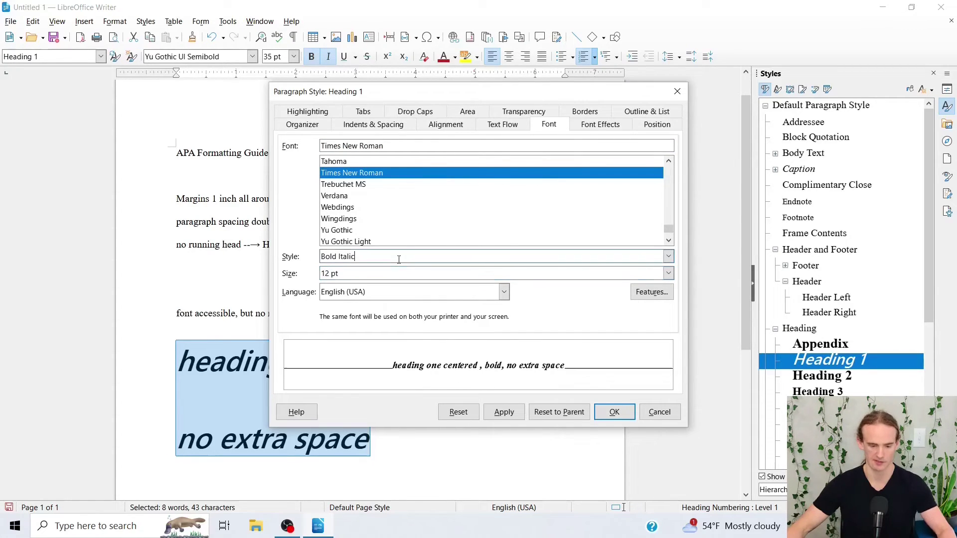
pyautogui.click(667, 256)
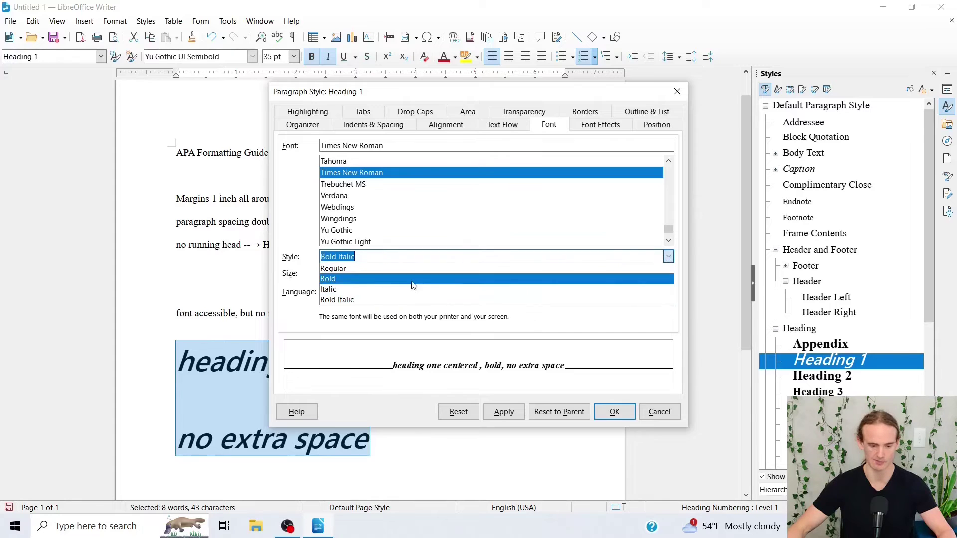
pyautogui.click(357, 285)
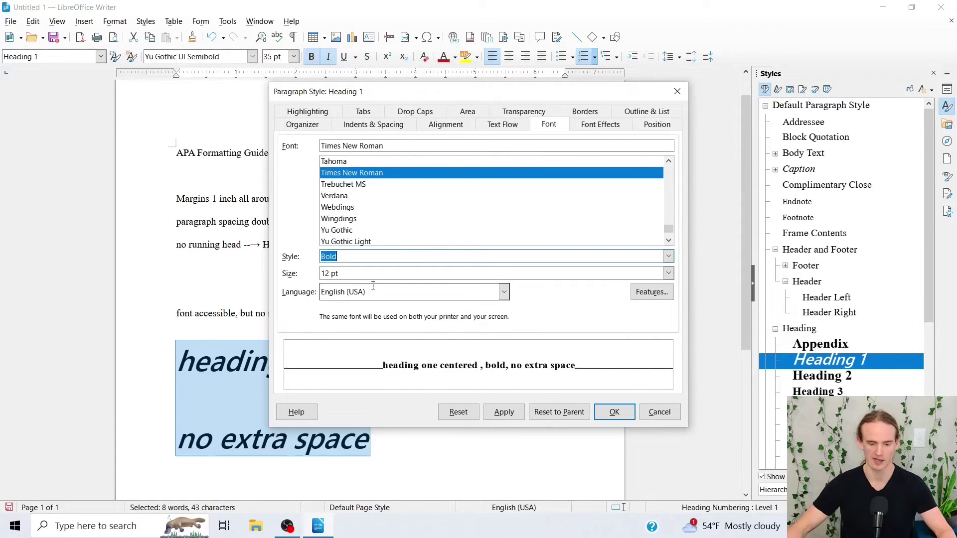
# Center Heading 1, set its space above and below to 0, and tick 'Do not add space'
pyautogui.click(433, 128)
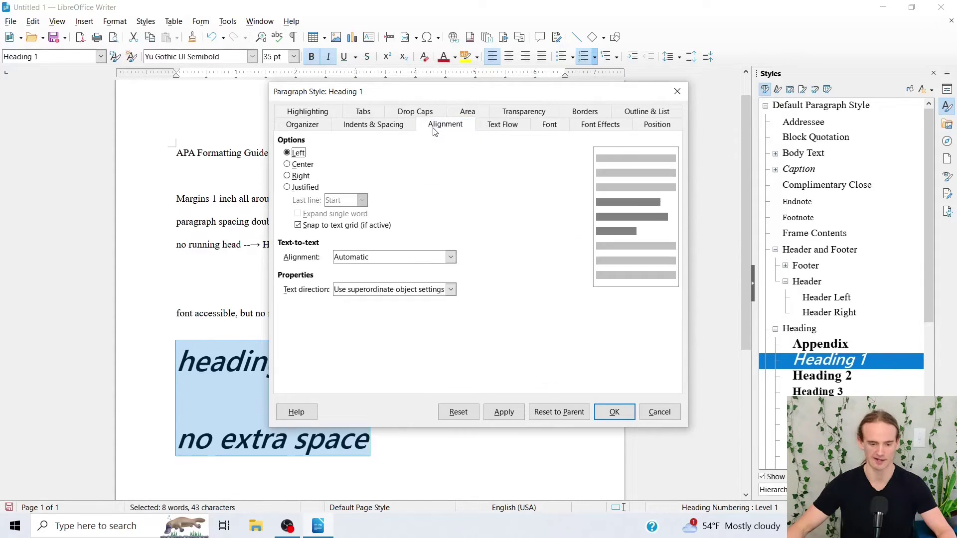
pyautogui.click(288, 165)
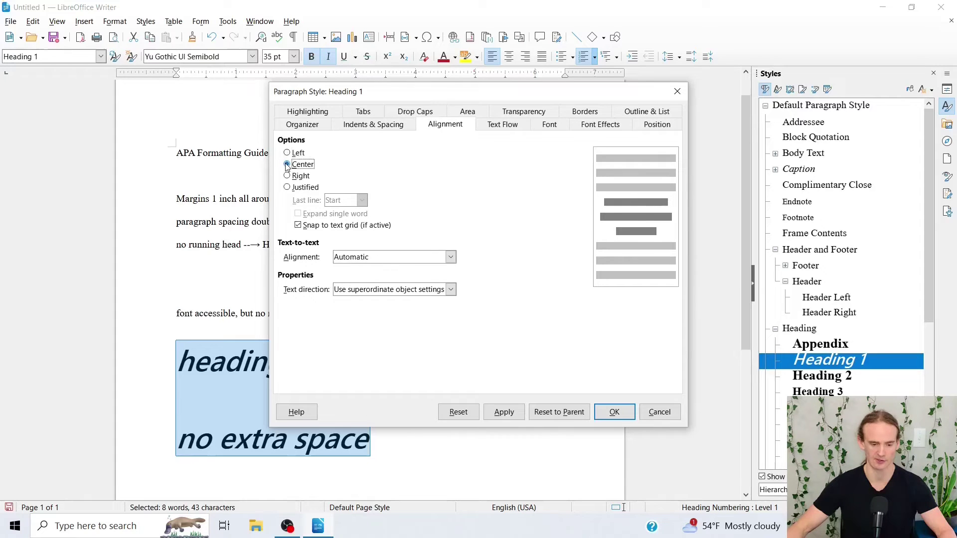
pyautogui.click(375, 128)
pyautogui.doubleClick(366, 226)
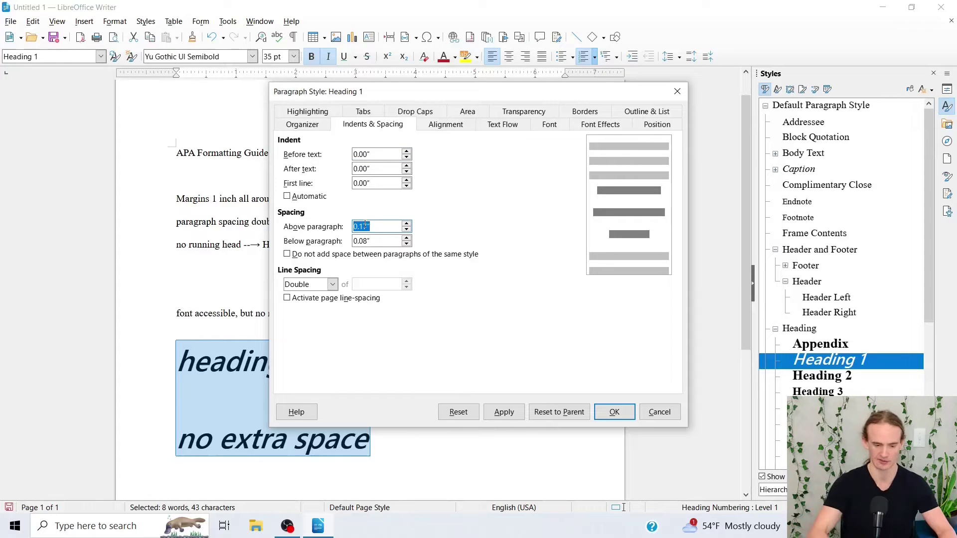
pyautogui.write('0')
pyautogui.doubleClick(363, 241)
pyautogui.write('0')
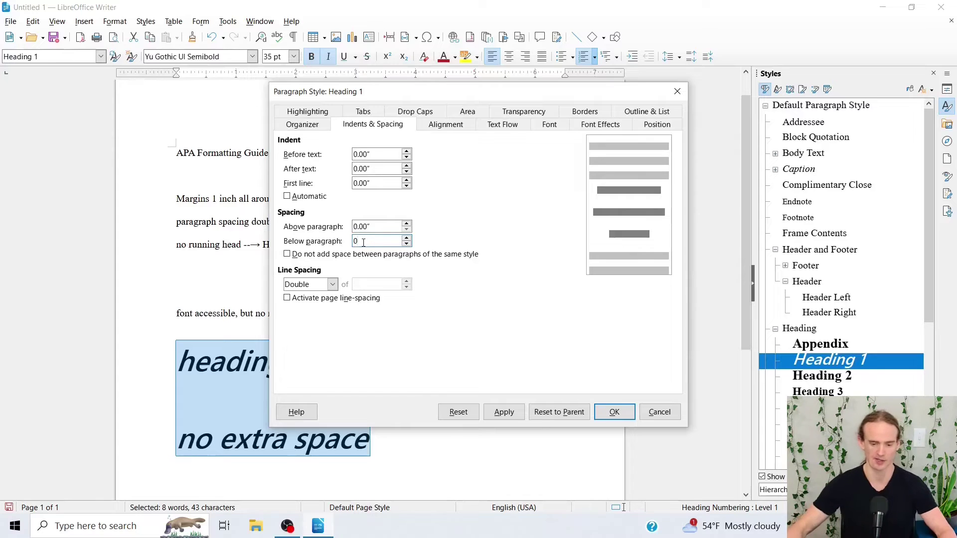
pyautogui.click(287, 255)
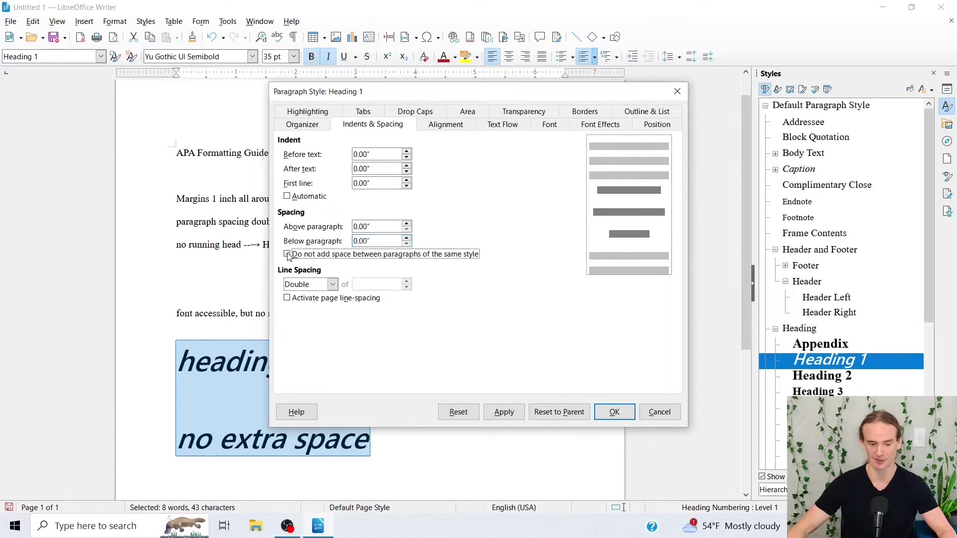
pyautogui.click(615, 412)
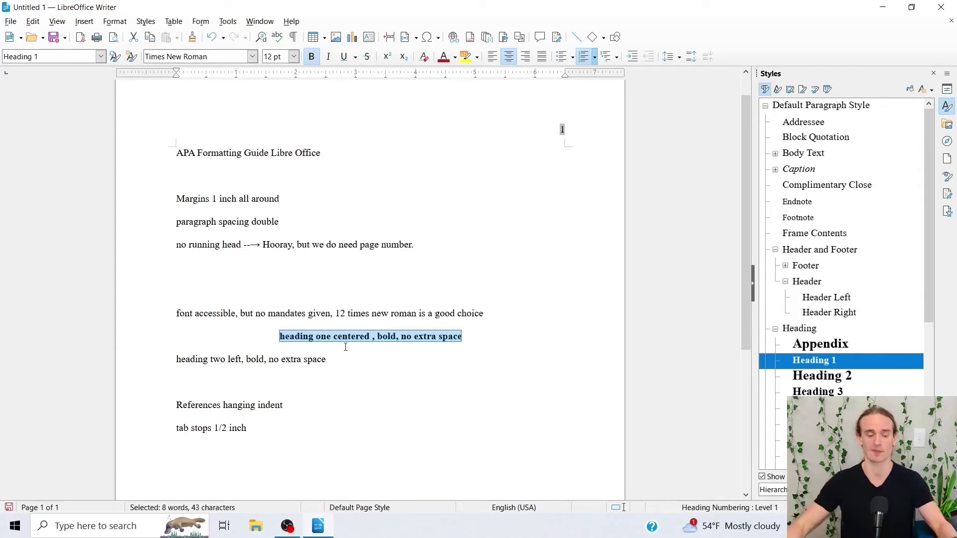
# Apply the Heading 2 paragraph style to the 'heading two' line
pyautogui.moveTo(328, 359); pyautogui.dragTo(166, 361)
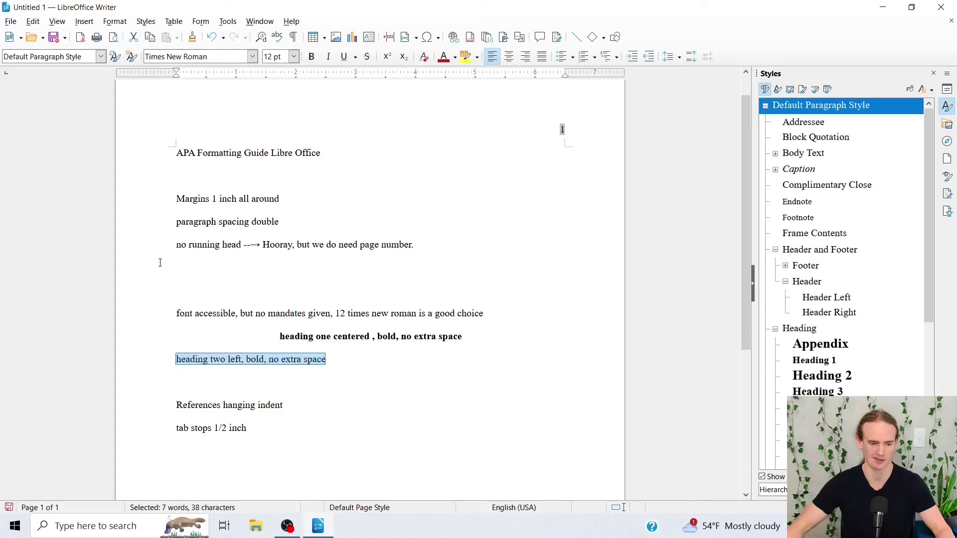
pyautogui.click(99, 56)
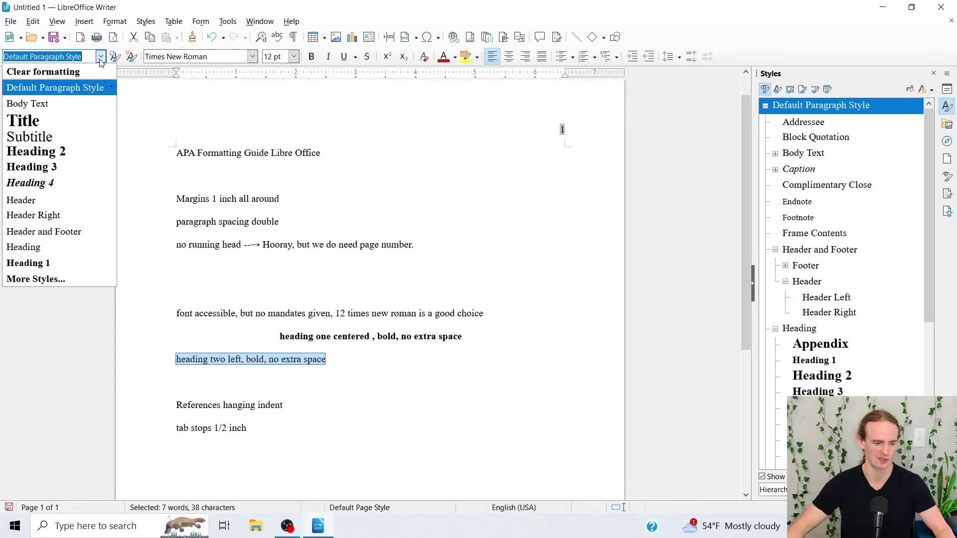
pyautogui.click(53, 151)
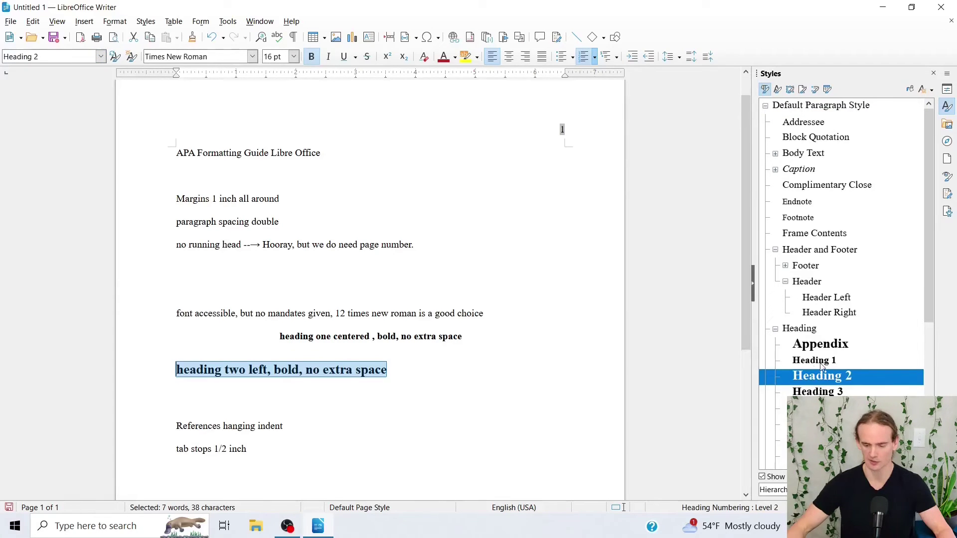
# Edit the Heading 2 style to have 0 space above and below
pyautogui.rightClick(816, 376)
pyautogui.click(852, 392)
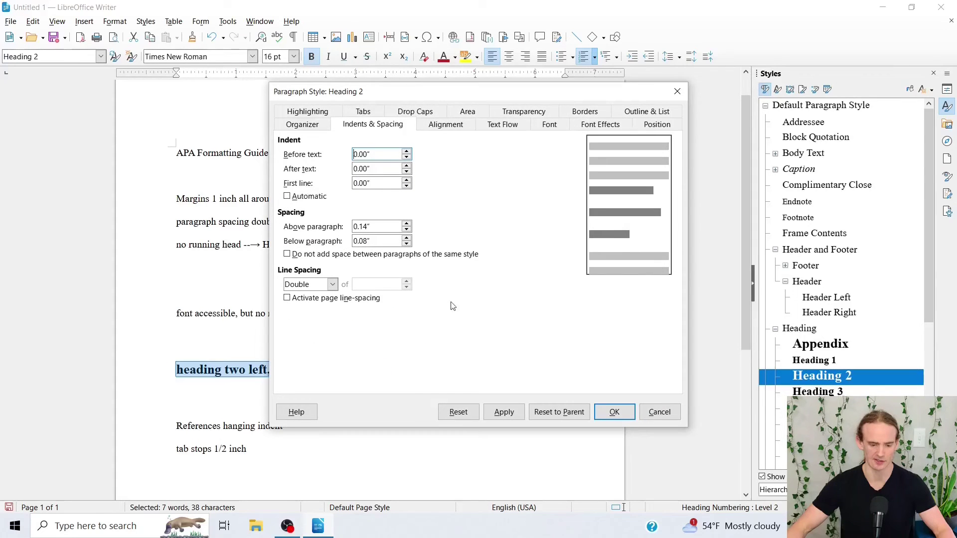
pyautogui.moveTo(359, 227); pyautogui.dragTo(365, 225)
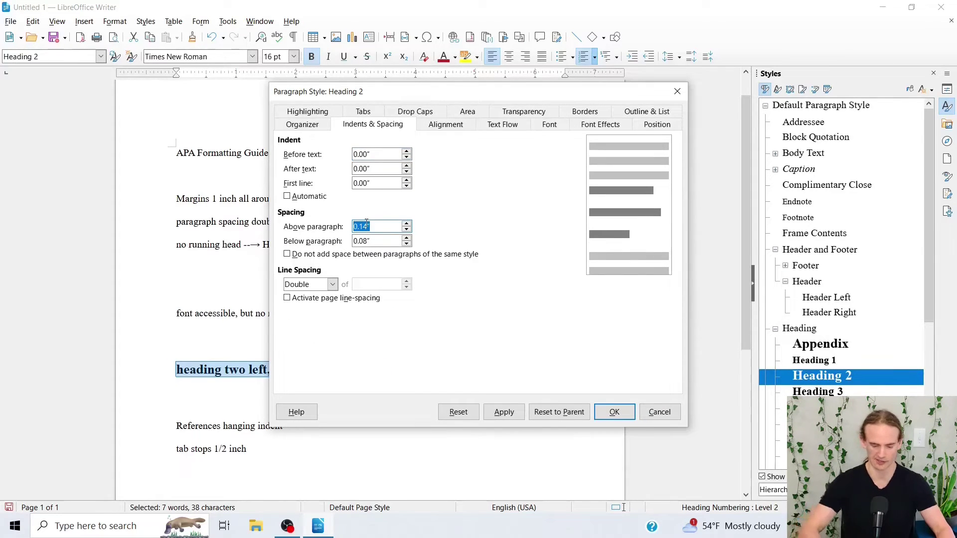
pyautogui.press('BackSpace')
pyautogui.press('BackSpace')
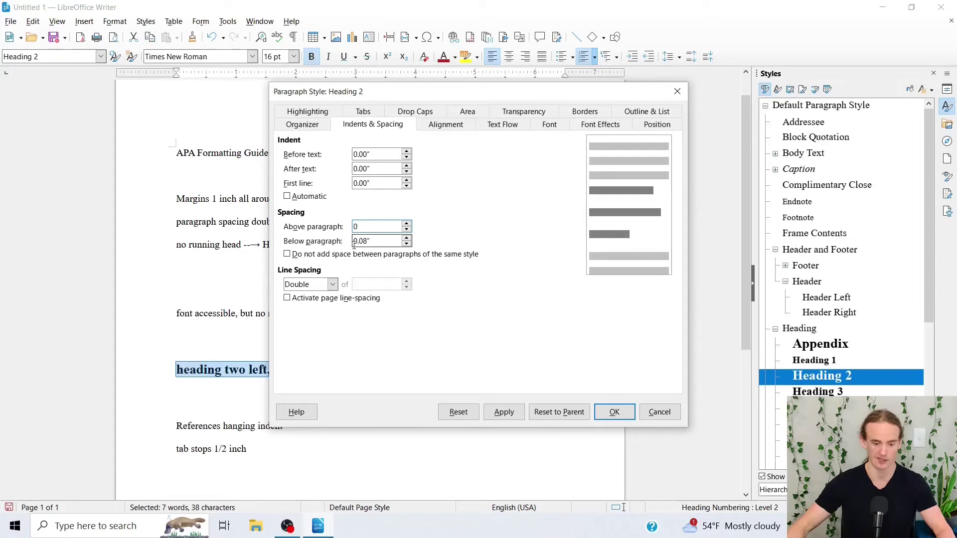
pyautogui.moveTo(372, 241); pyautogui.dragTo(354, 243)
pyautogui.write('0')
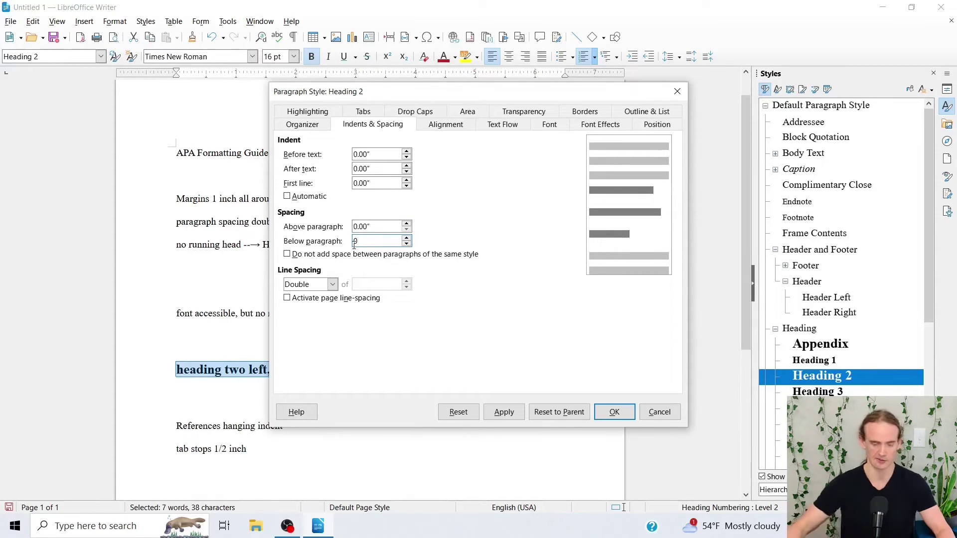
# Keep Heading 2 left-aligned and reduce its font size from 16 pt to 12 pt
pyautogui.click(448, 126)
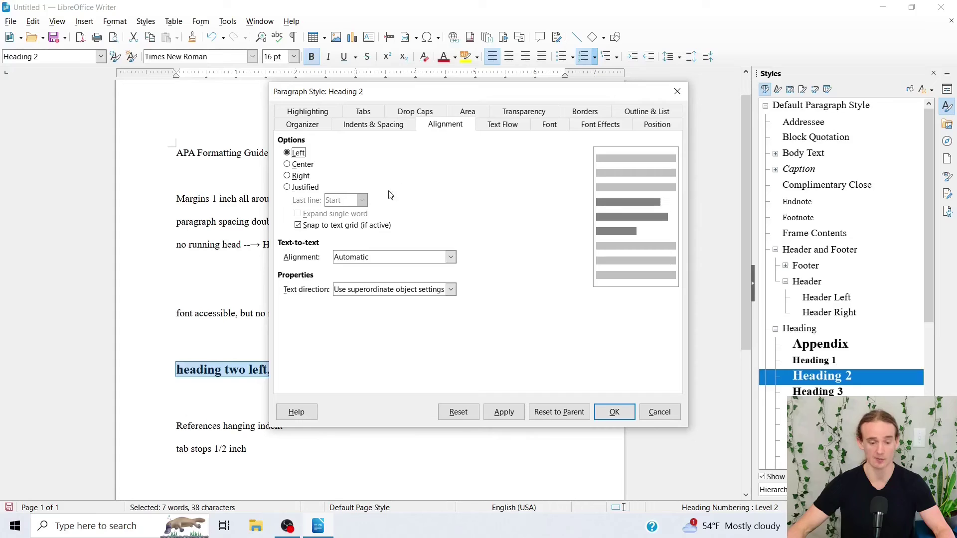
pyautogui.click(547, 125)
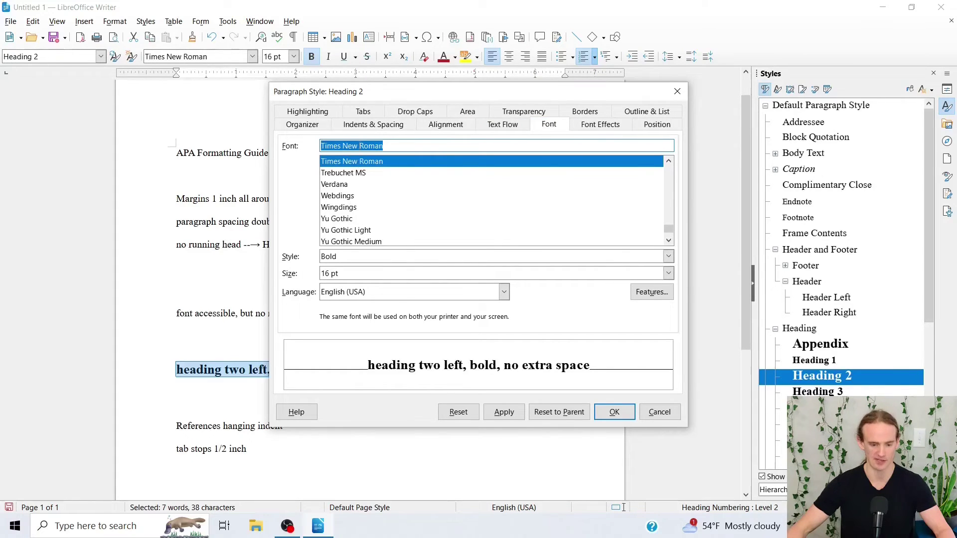
pyautogui.tripleClick(338, 273)
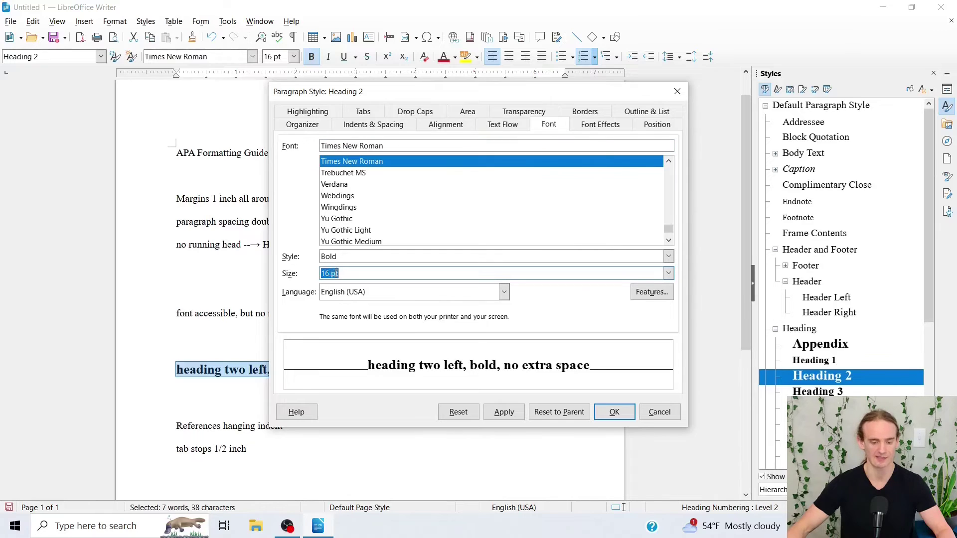
pyautogui.write('12')
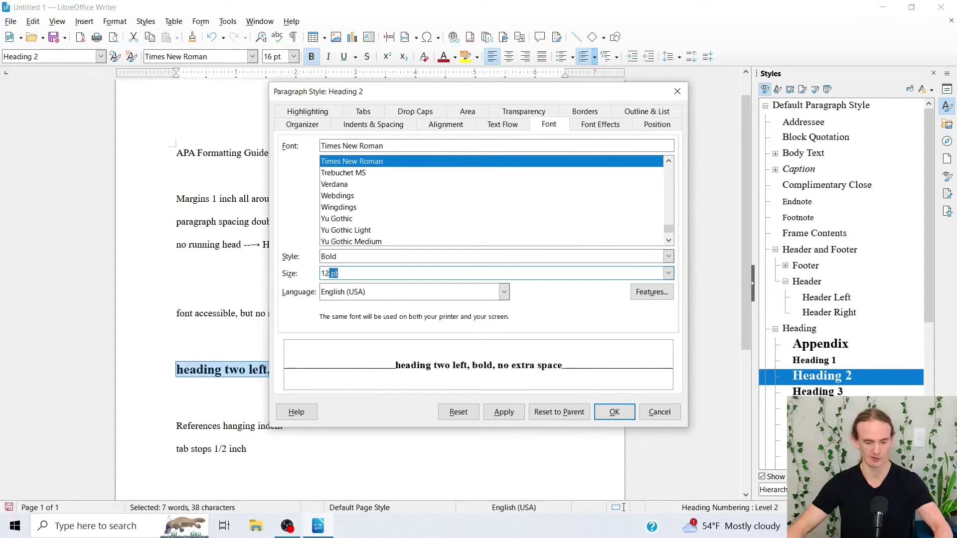
pyautogui.click(596, 407)
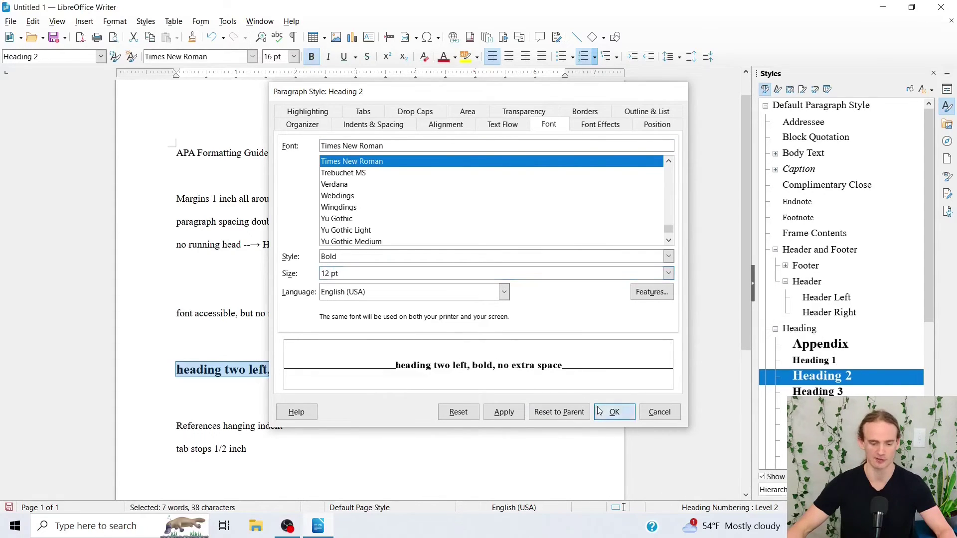
pyautogui.click(338, 359)
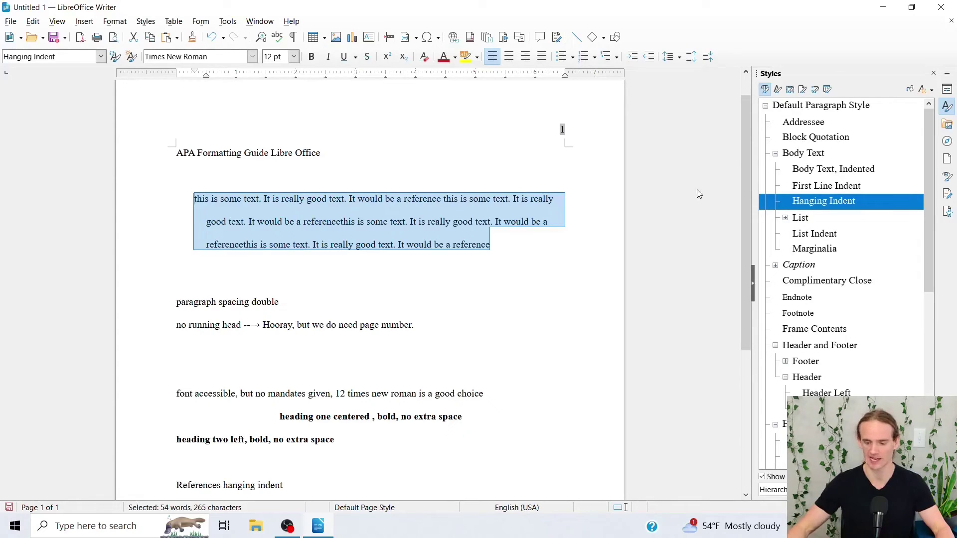
# Set the Hanging Indent style's first-line indent to -0.50" for a half-inch hang
pyautogui.rightClick(812, 199)
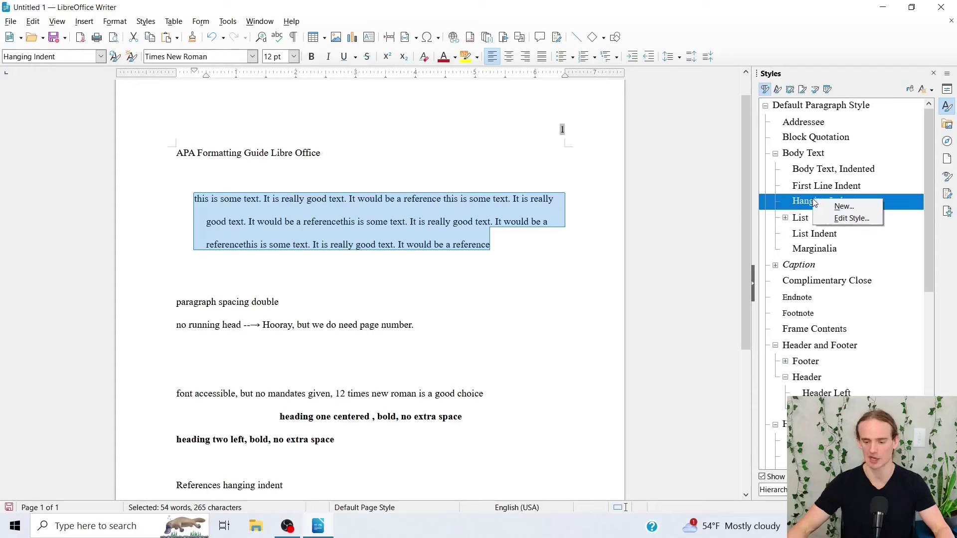
pyautogui.click(838, 218)
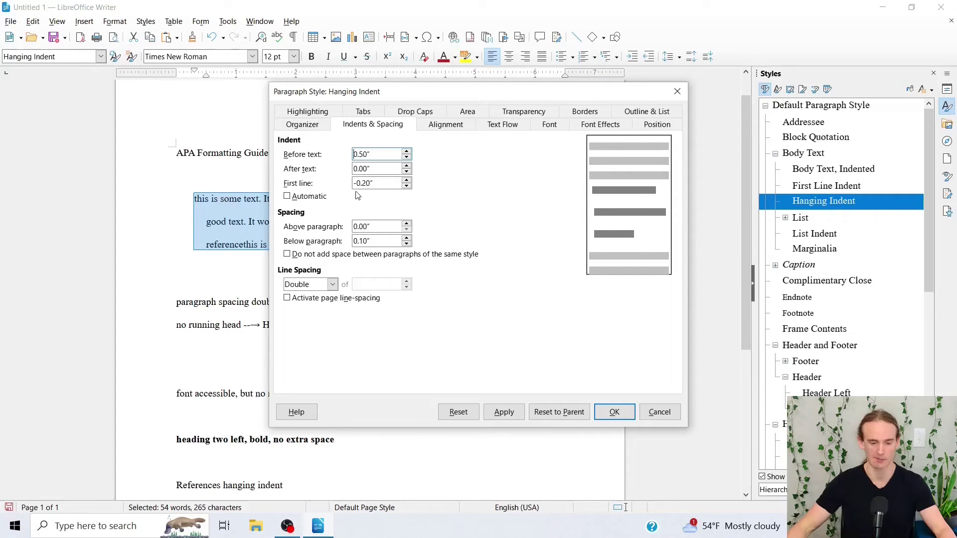
pyautogui.click(369, 183)
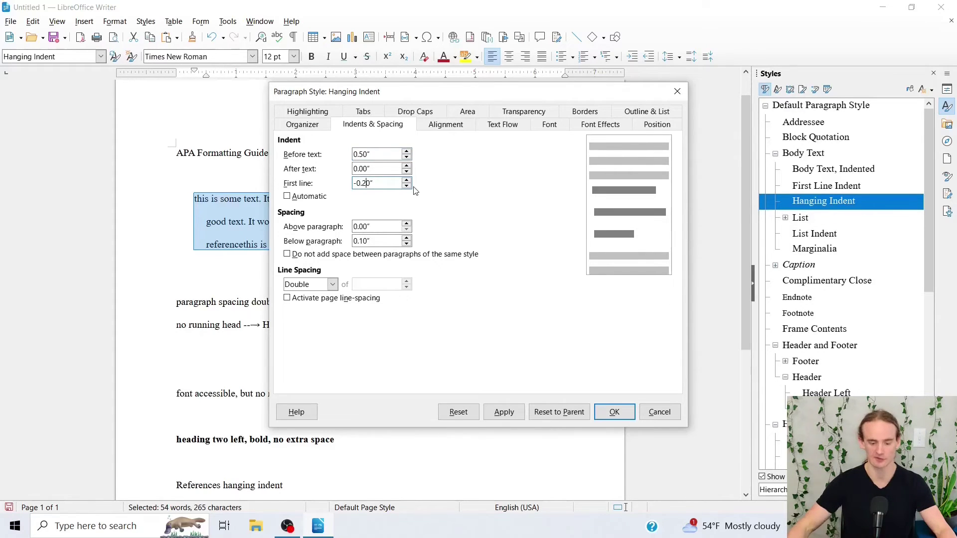
pyautogui.press('BackSpace')
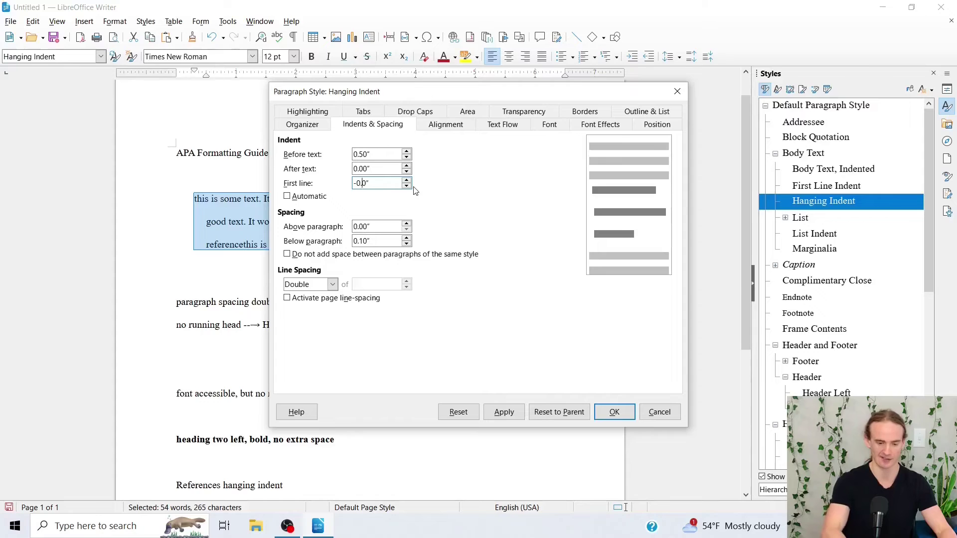
pyautogui.write('5')
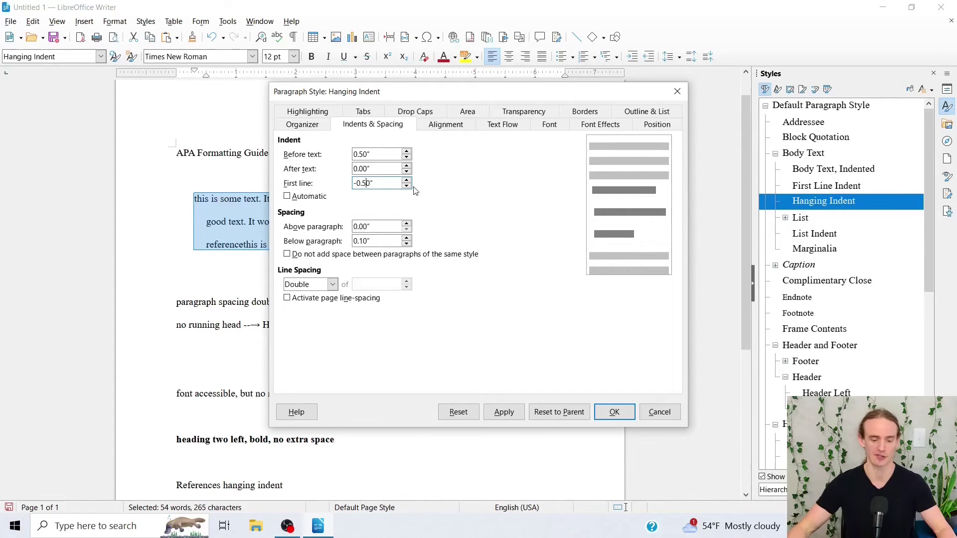
pyautogui.click(615, 412)
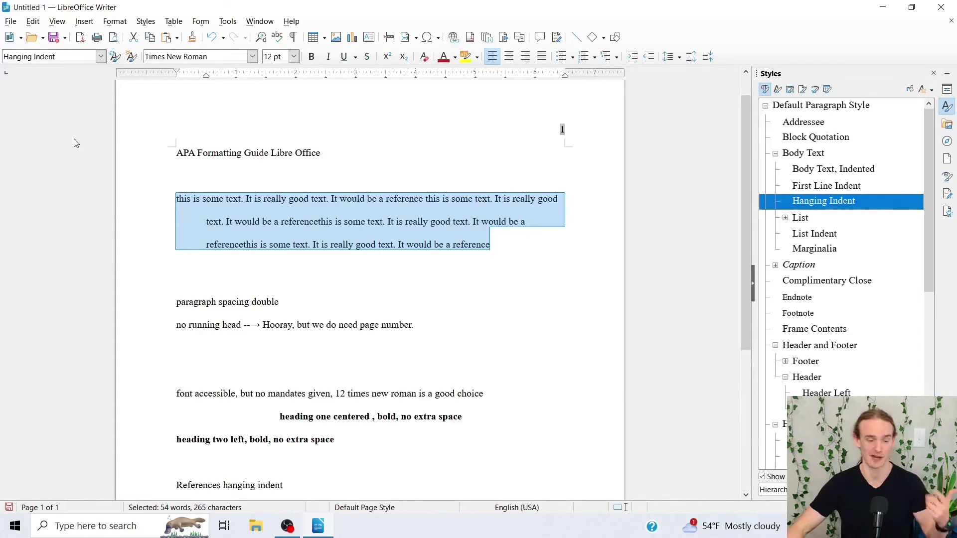
# Save As with ODF Text Document Template chosen as the file type
pyautogui.click(11, 21)
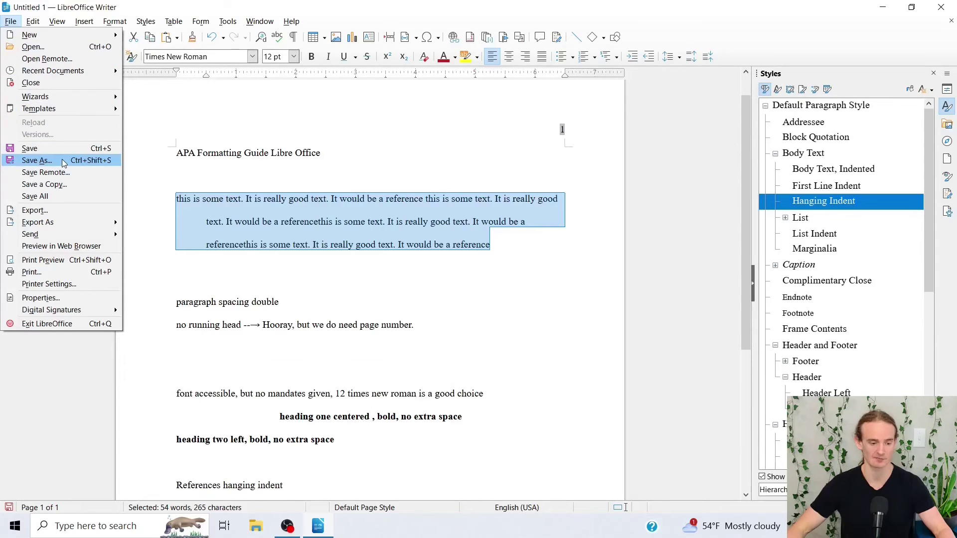
pyautogui.click(37, 160)
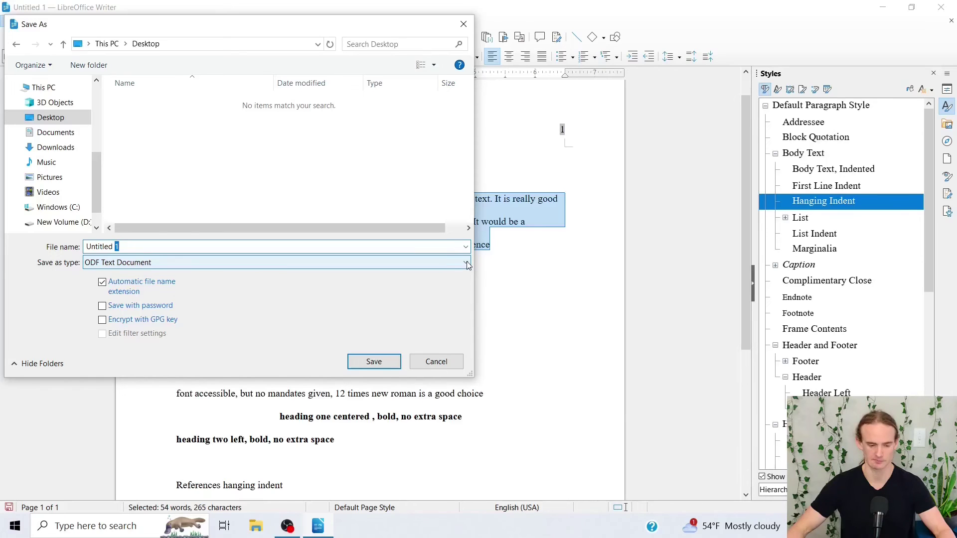
pyautogui.click(466, 263)
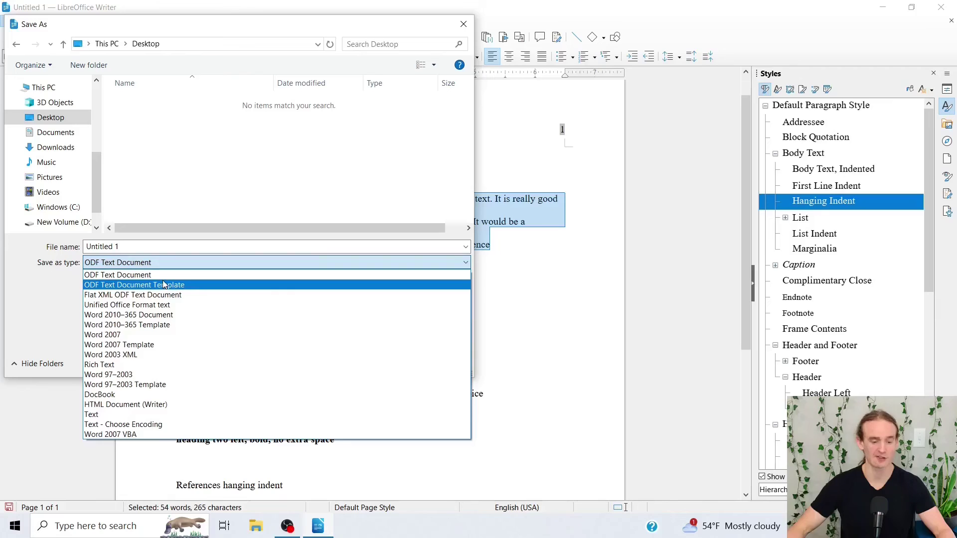
pyautogui.click(163, 285)
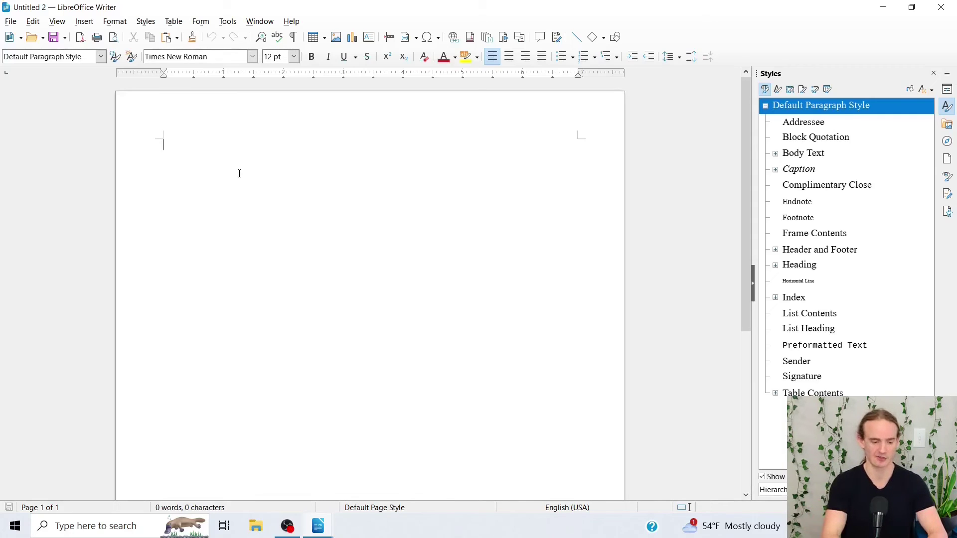
# Type 'This is my project' and, on the next line, 'heading 1'
pyautogui.write('IThis ')
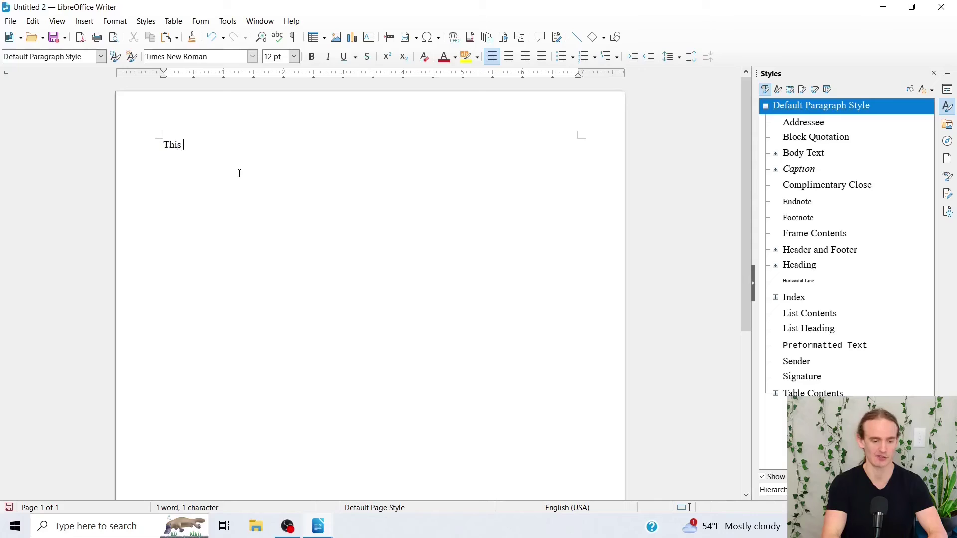
pyautogui.write('is my project')
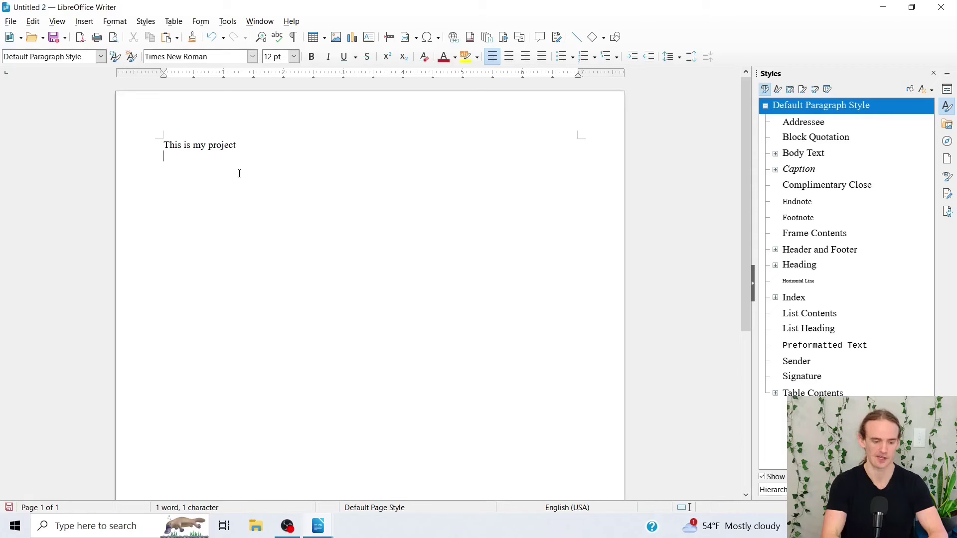
pyautogui.press('Return')
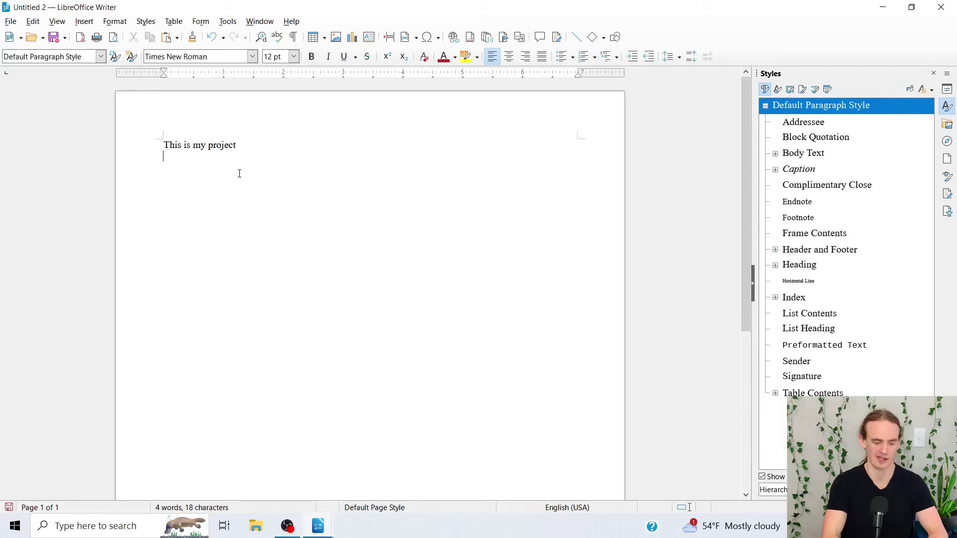
pyautogui.write('heading 1')
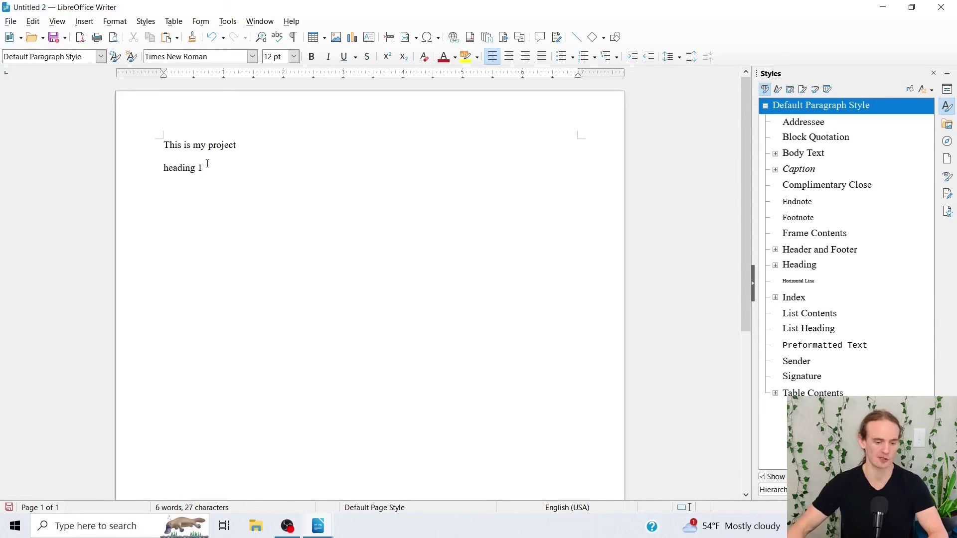
# Apply the Heading 1 paragraph style to the 'heading 1' line
pyautogui.moveTo(207, 168); pyautogui.dragTo(160, 167)
pyautogui.click(75, 57)
pyautogui.click(100, 56)
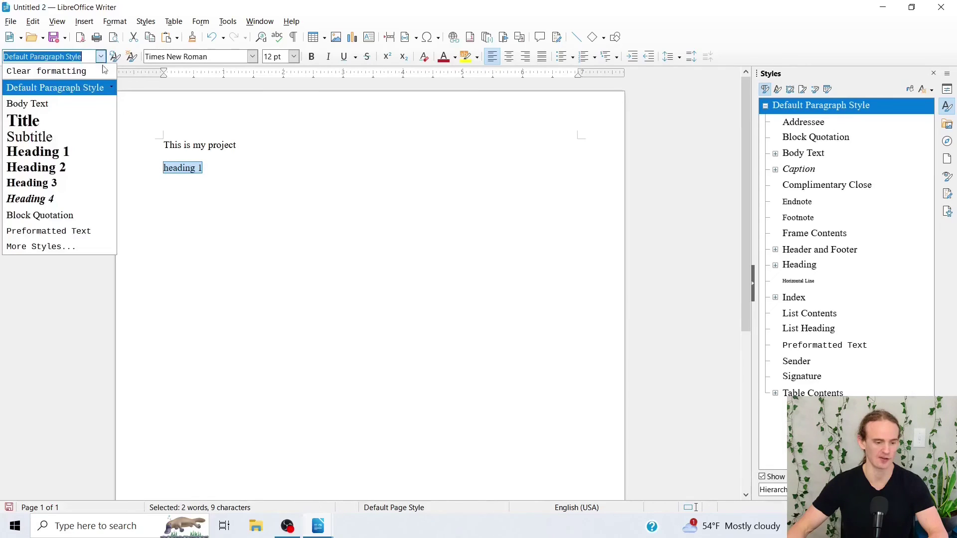
pyautogui.click(55, 152)
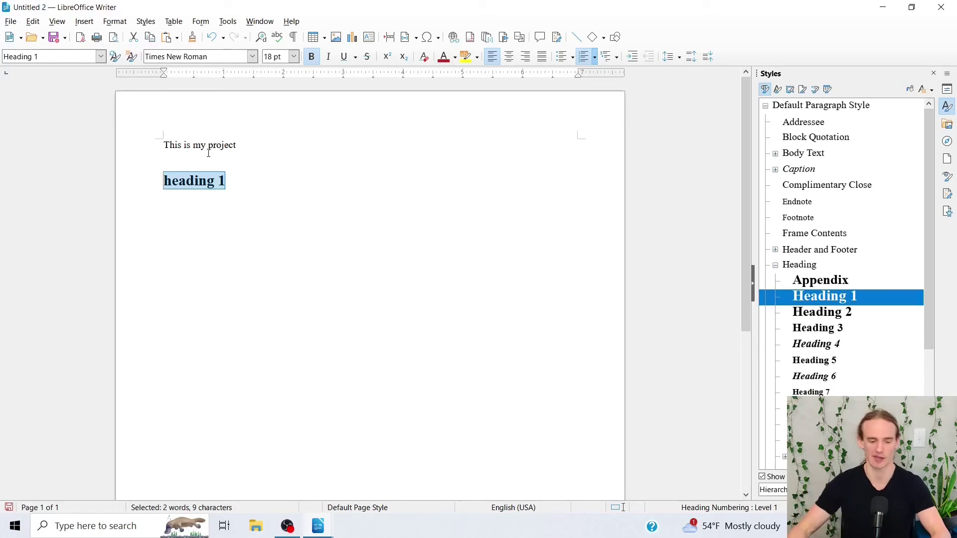
# Load Styles from Template with List, Frame, Page and Overwrite ticked, loading from a file
pyautogui.click(932, 90)
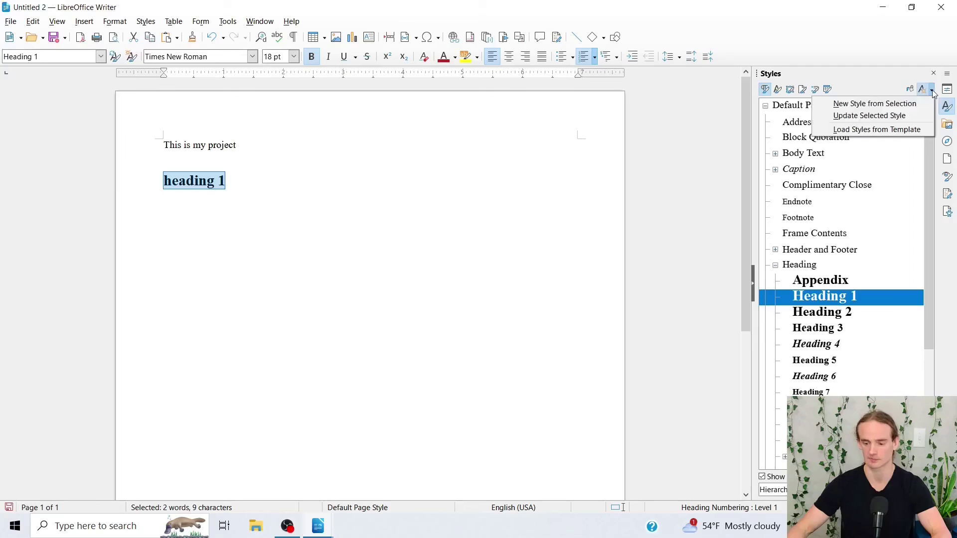
pyautogui.click(859, 130)
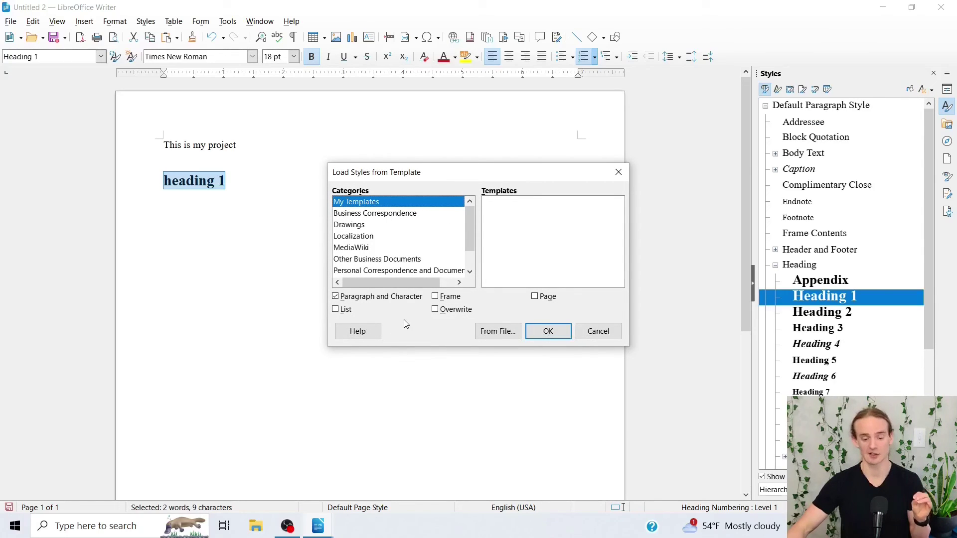
pyautogui.click(342, 310)
pyautogui.click(436, 297)
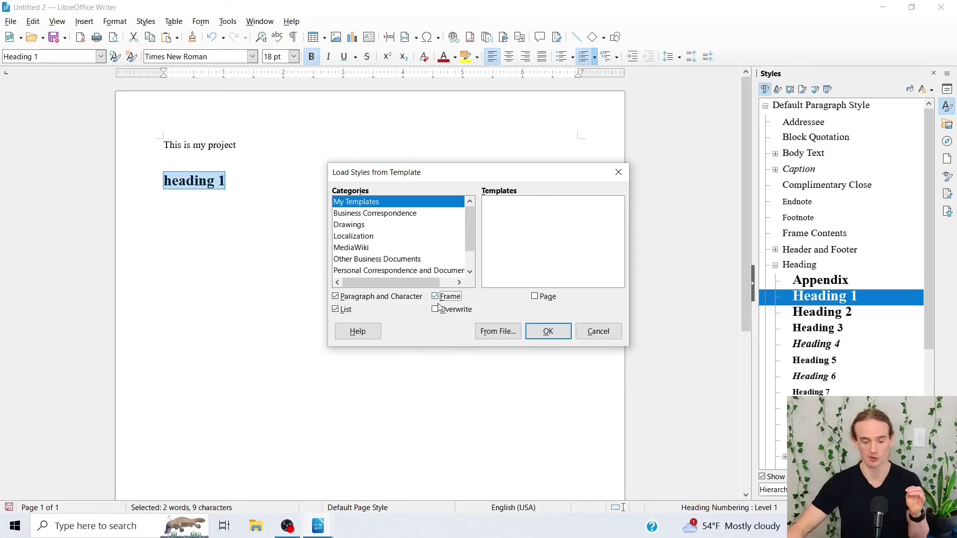
pyautogui.click(435, 309)
pyautogui.click(534, 296)
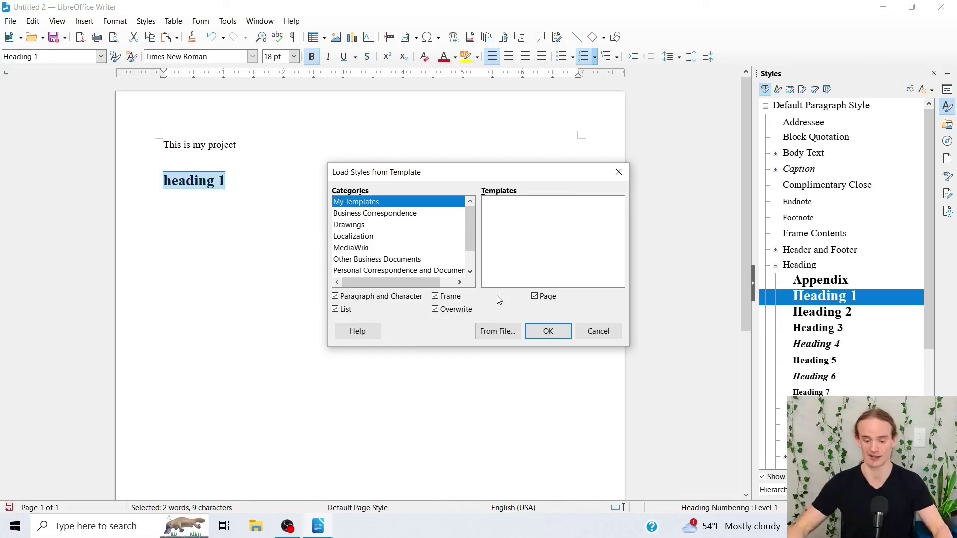
pyautogui.click(499, 333)
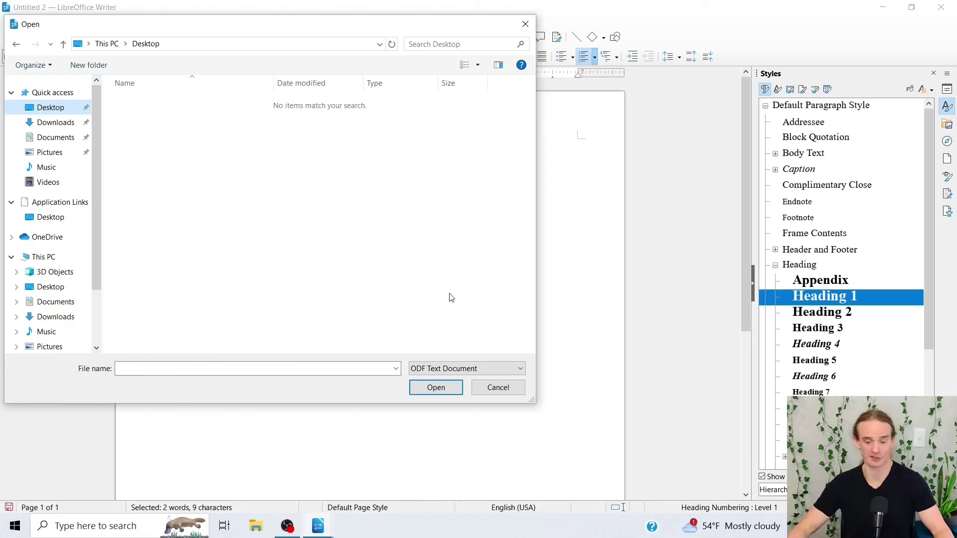
# Filter for ODF Text Document Templates and load the styles from APA Template
pyautogui.click(487, 369)
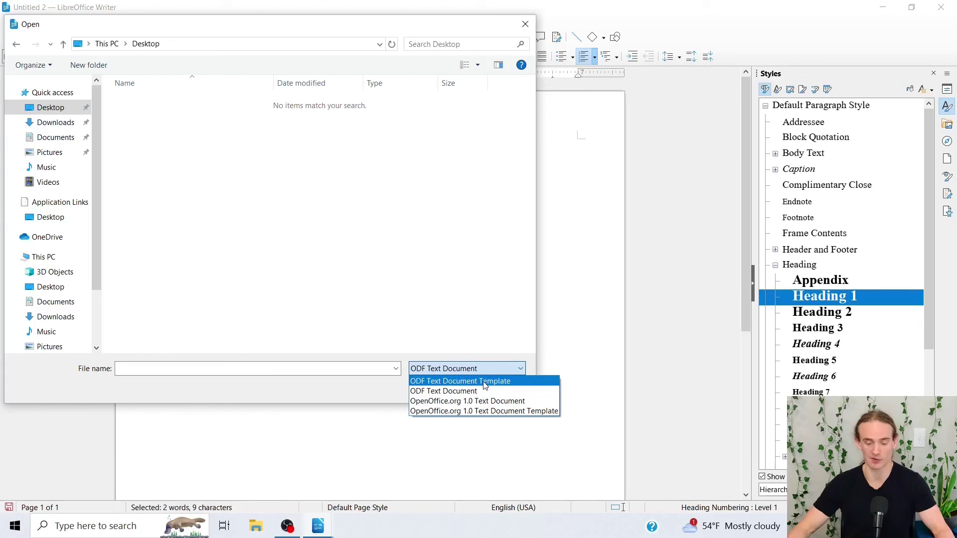
pyautogui.click(484, 382)
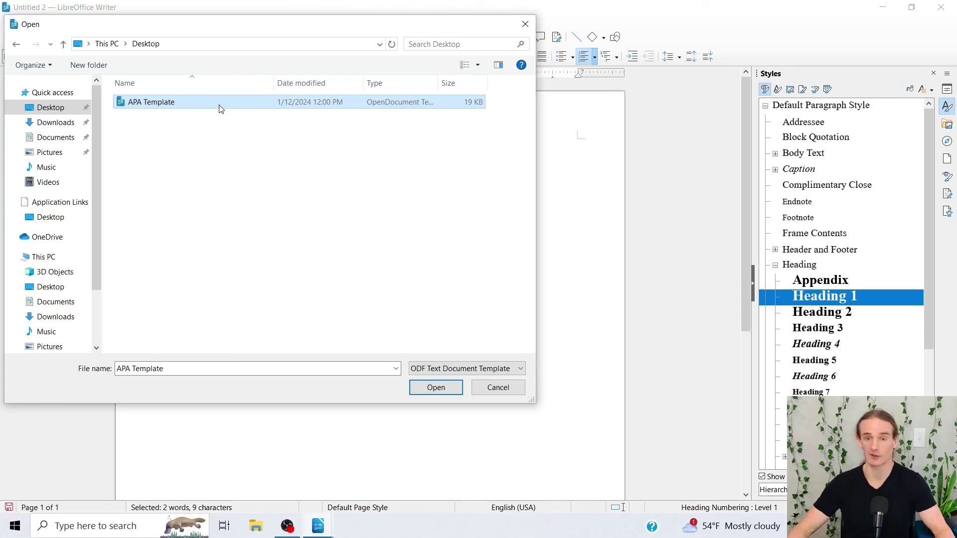
pyautogui.click(432, 389)
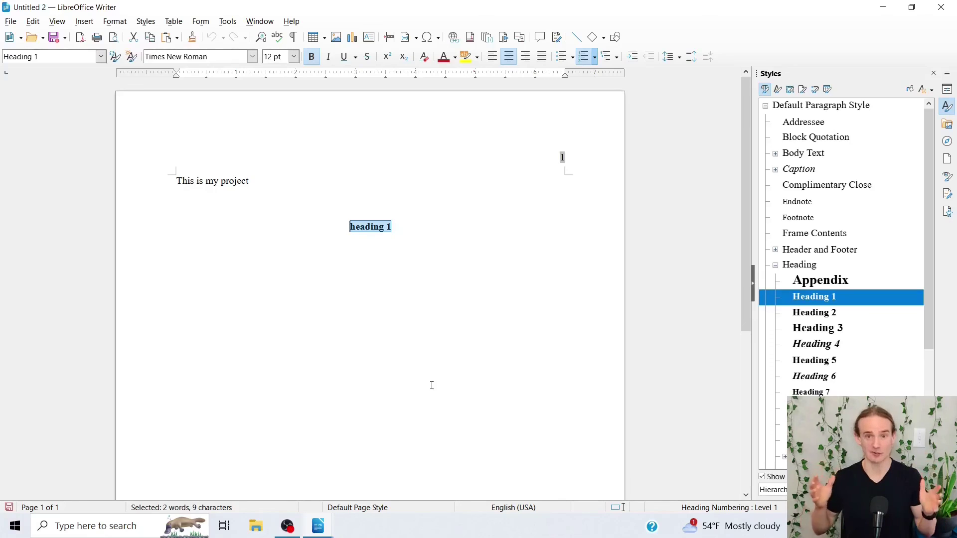